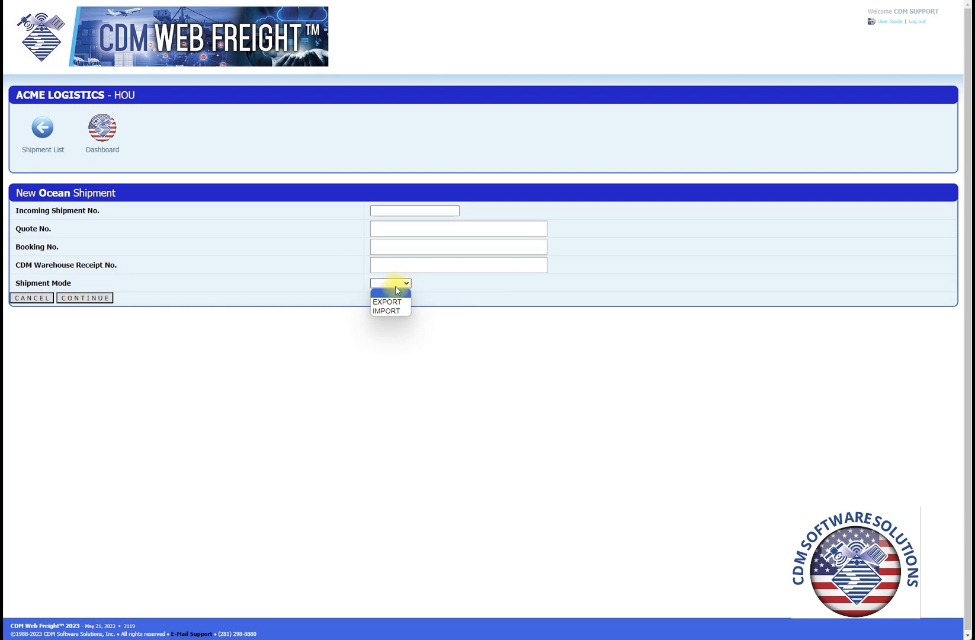
- Create a new ocean shipment in EXPORT mode and enter TSUS301403JA as its shipment number
{"action": "left_click", "coordinate": [394, 305]}
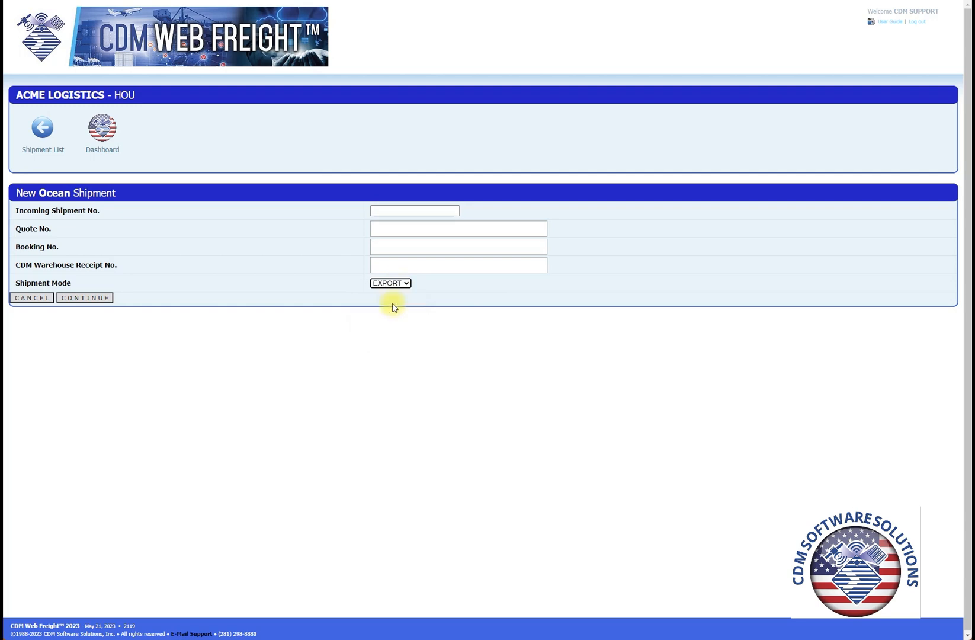
{"action": "left_click", "coordinate": [90, 298]}
{"action": "left_click", "coordinate": [168, 264]}
{"action": "type", "text": "TSUS301403JA"}
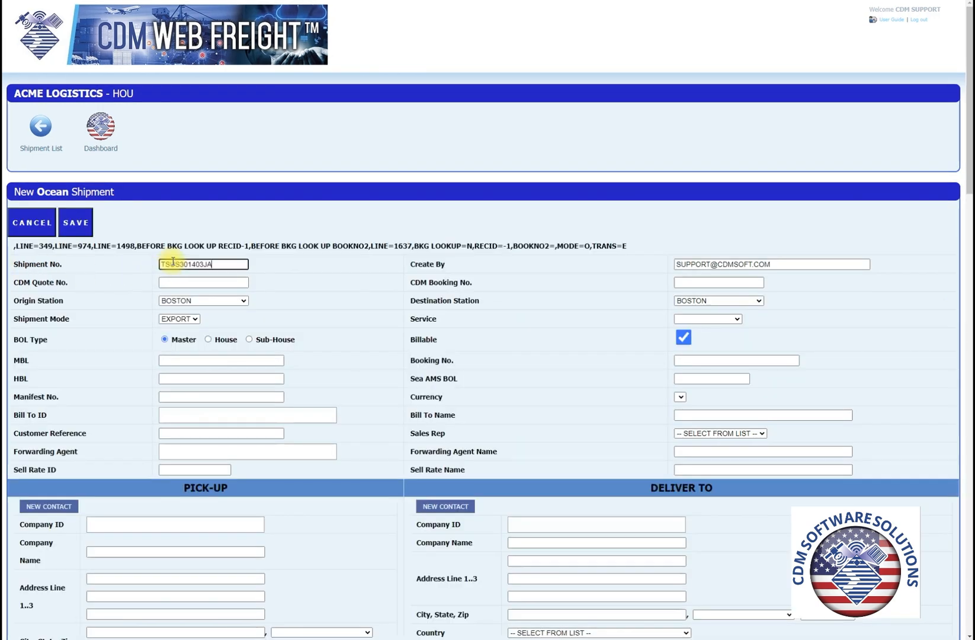
- Set the BOL type to House, enter TSUS301403JA as HBL and Sea AMS BOL, and YMLUW160412782 as MBL
{"action": "left_click", "coordinate": [209, 339]}
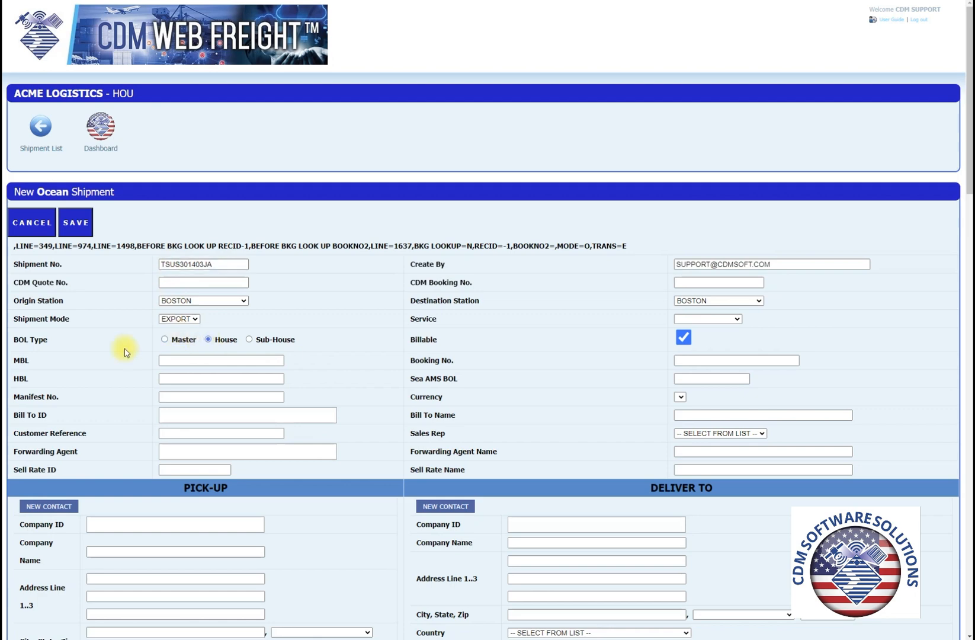
{"action": "left_click", "coordinate": [160, 379]}
{"action": "type", "text": "TSUS301403JA"}
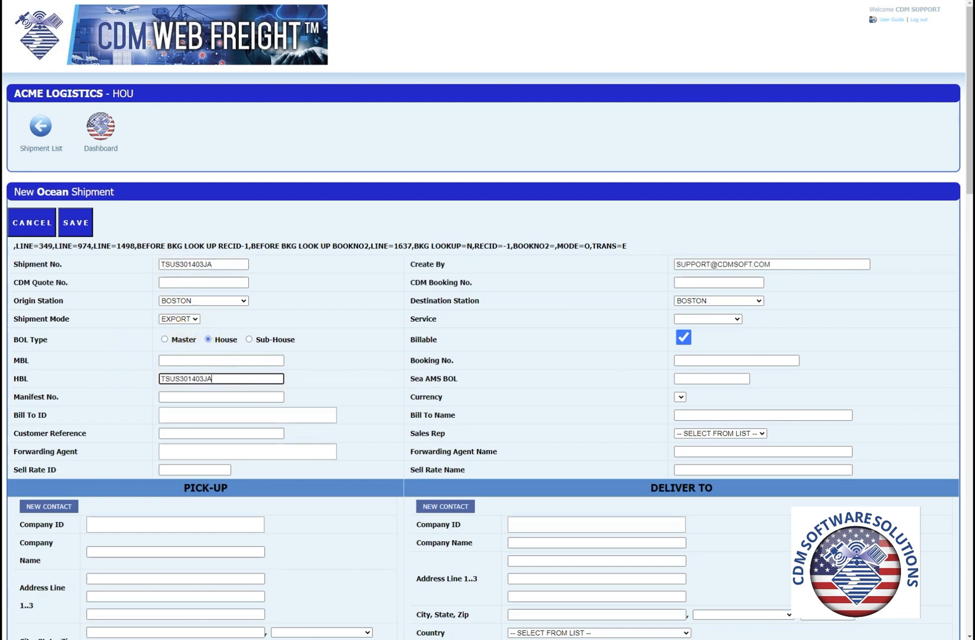
{"action": "left_click", "coordinate": [179, 360]}
{"action": "type", "text": "YMLUW160412782"}
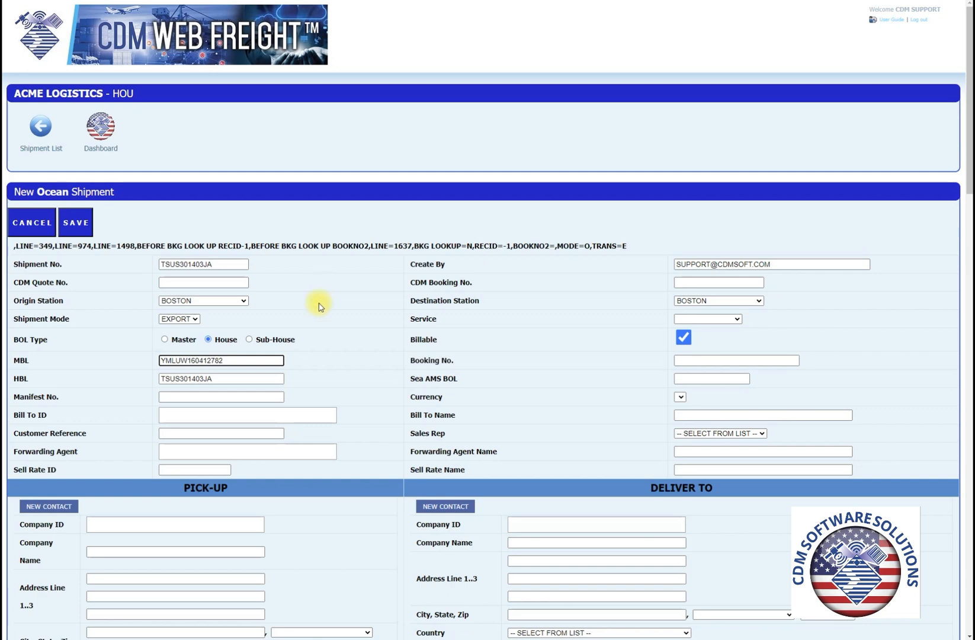
{"action": "left_click", "coordinate": [699, 380]}
{"action": "type", "text": "TSUS301403JA"}
- Fill in the shipper by looking up company ID LOUIS003 (Louis Vuitton North America Inc.)
{"action": "scroll", "coordinate": [428, 393], "scroll_direction": "down", "scroll_amount": 5}
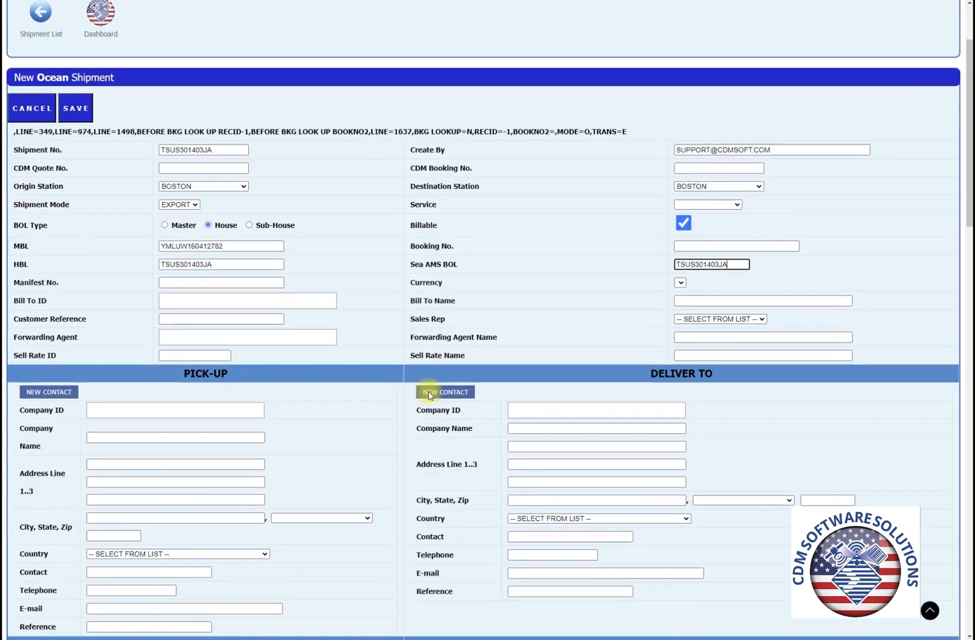
{"action": "scroll", "coordinate": [429, 394], "scroll_direction": "down", "scroll_amount": 3}
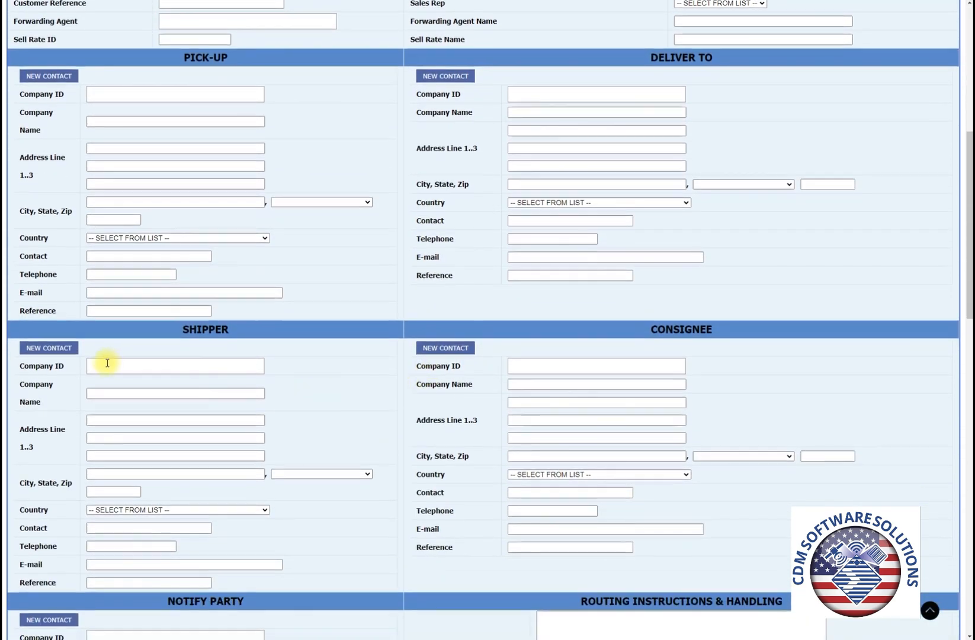
{"action": "left_click", "coordinate": [109, 364]}
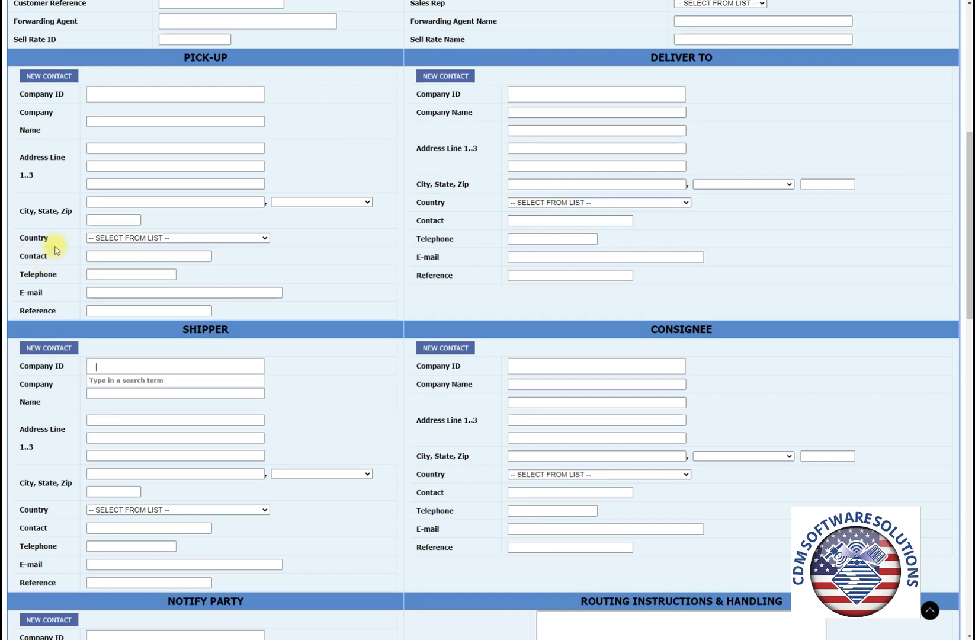
{"action": "left_click", "coordinate": [93, 366]}
{"action": "type", "text": "louis003"}
{"action": "left_click", "coordinate": [159, 377]}
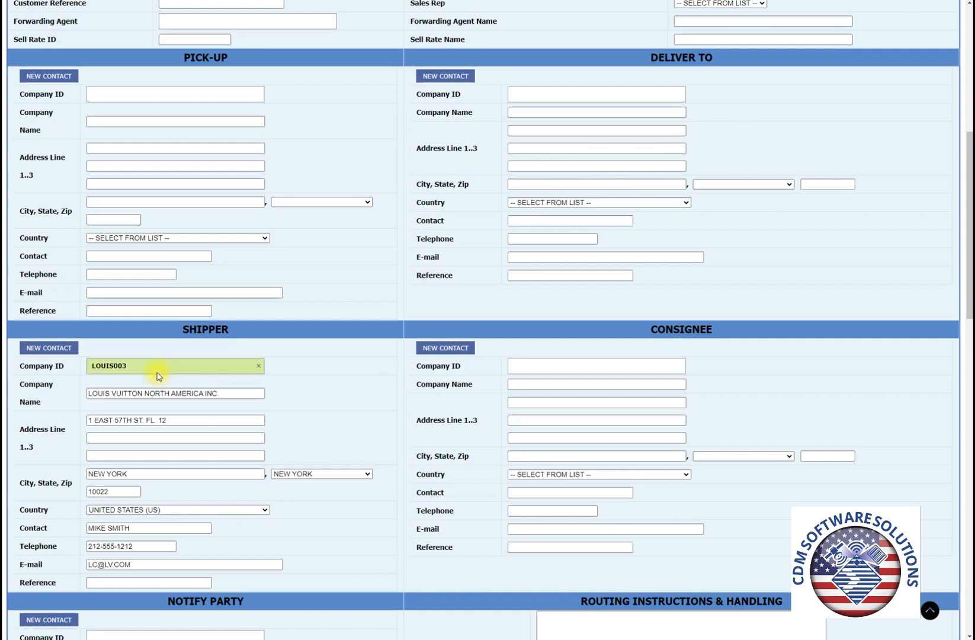
- Fill in the consignee by searching for "lv t" and choosing the company LV TOKYO
{"action": "left_click", "coordinate": [546, 366]}
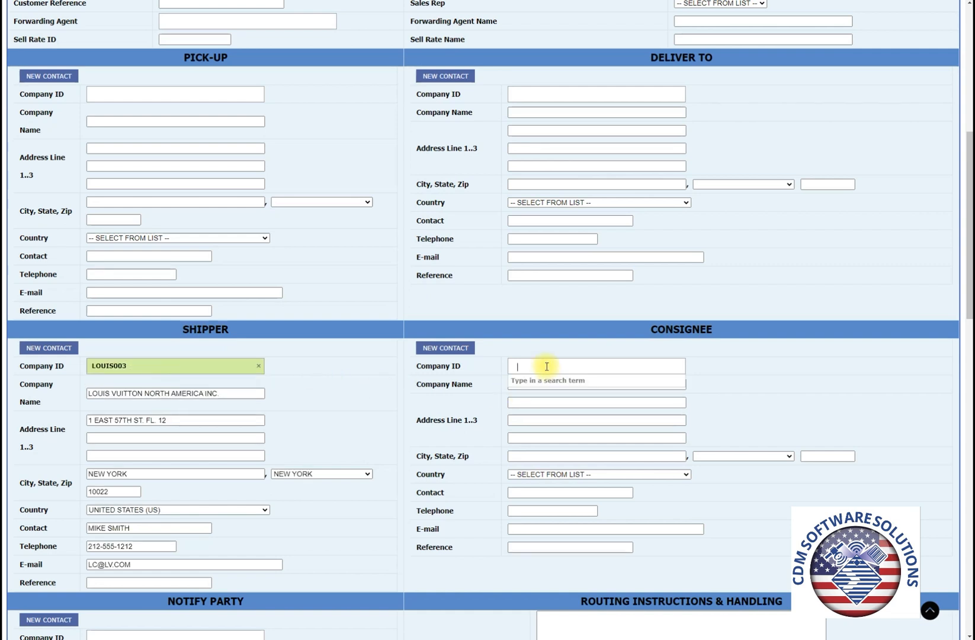
{"action": "type", "text": "M"}
{"action": "type", "text": " t"}
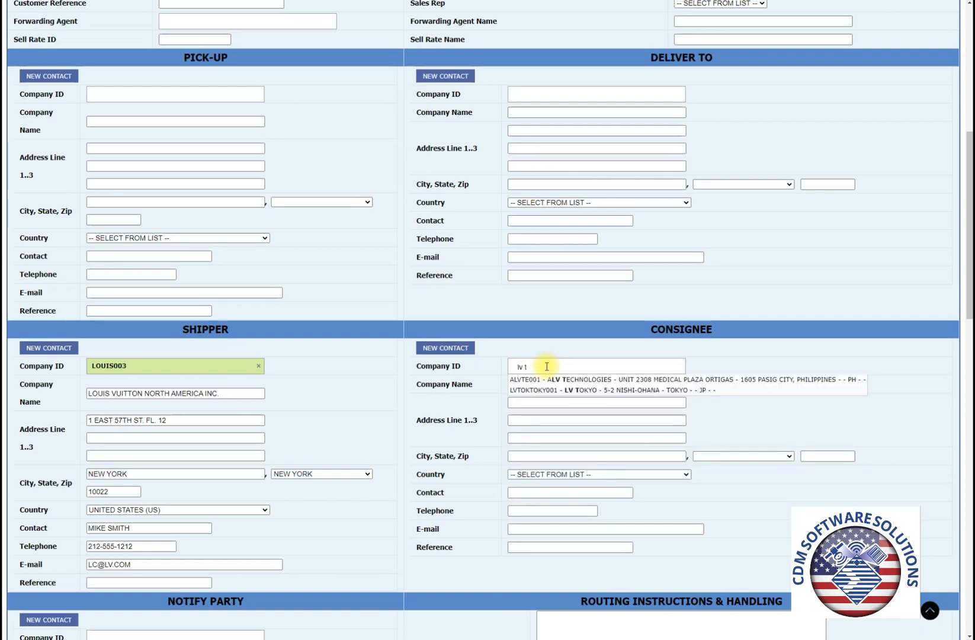
{"action": "left_click", "coordinate": [587, 390]}
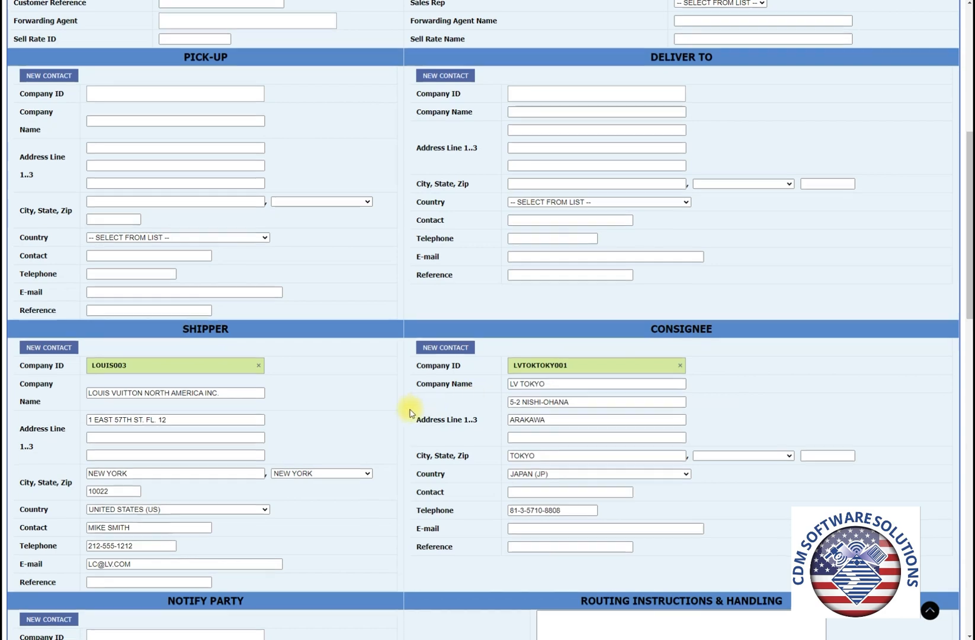
- Set the ocean carrier in the sailing details to MAEU, Maersk of Houston
{"action": "scroll", "coordinate": [409, 413], "scroll_direction": "down", "scroll_amount": 7}
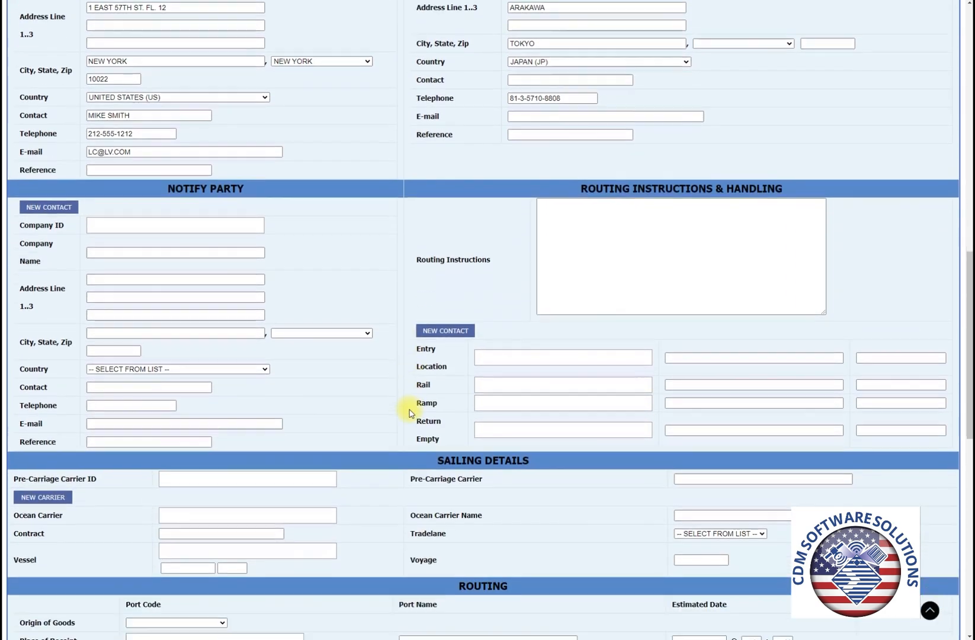
{"action": "scroll", "coordinate": [409, 413], "scroll_direction": "down", "scroll_amount": 1}
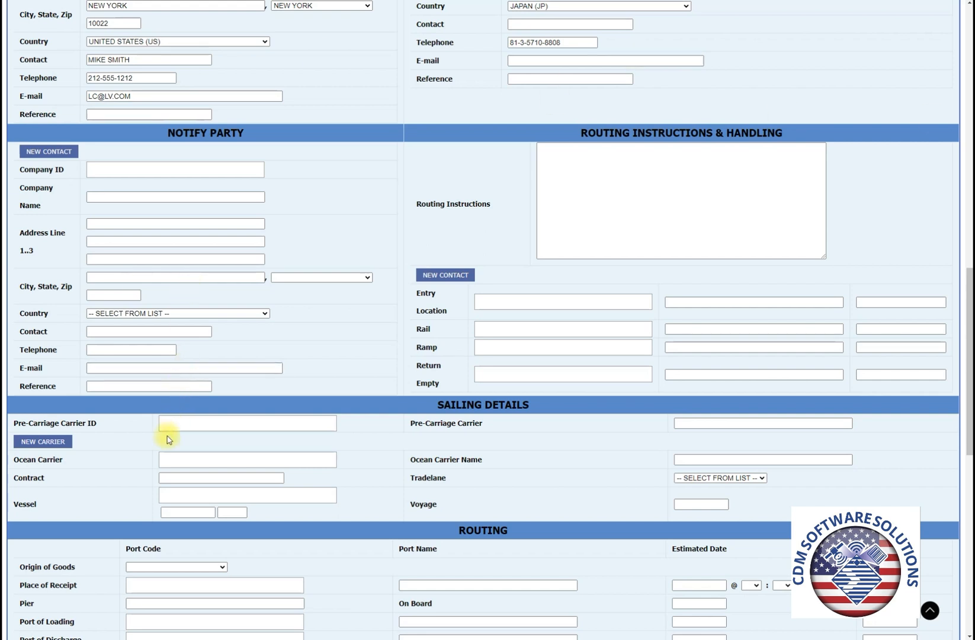
{"action": "left_click", "coordinate": [167, 459]}
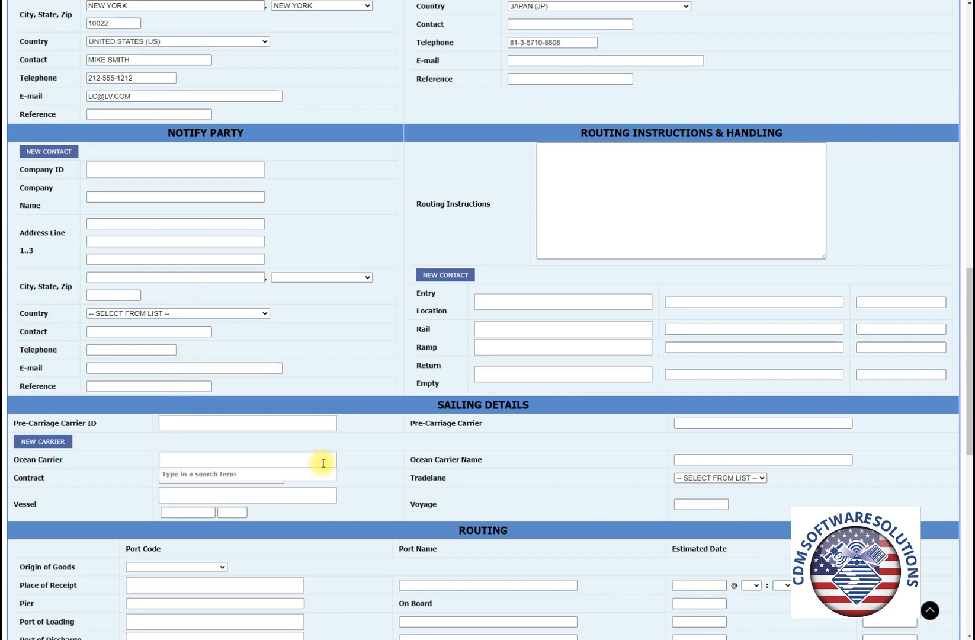
{"action": "type", "text": "maeu"}
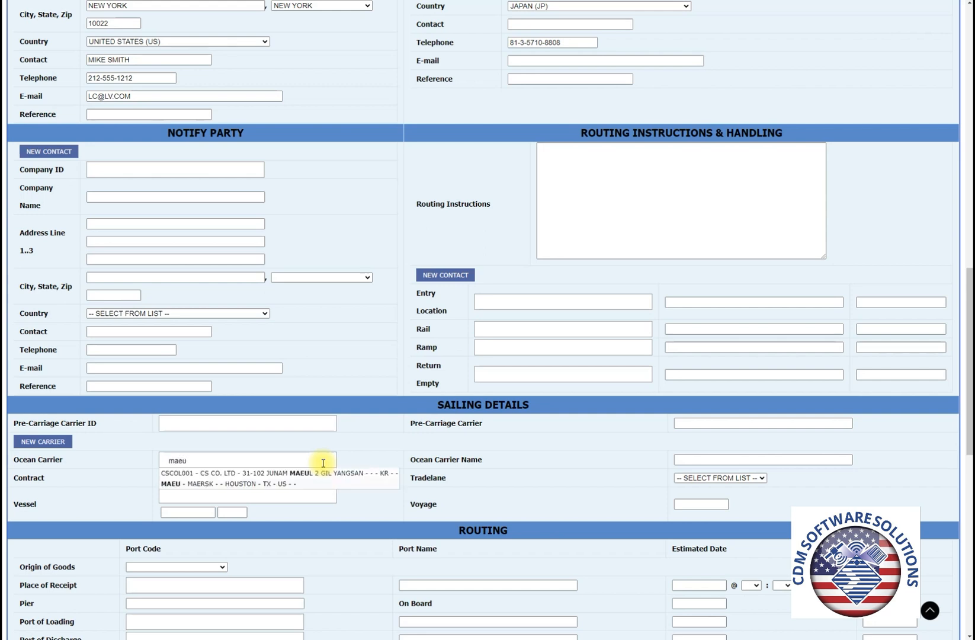
{"action": "key", "text": "Down"}
{"action": "key", "text": "Return"}
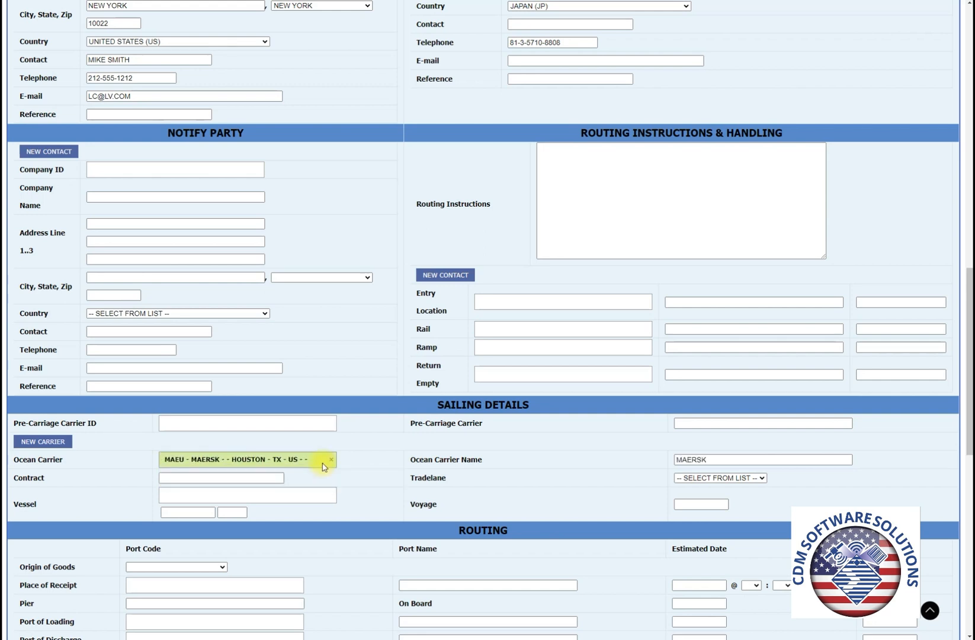
- Set the vessel to GERD MAERSK and enter 098w as the voyage
{"action": "left_click", "coordinate": [179, 494]}
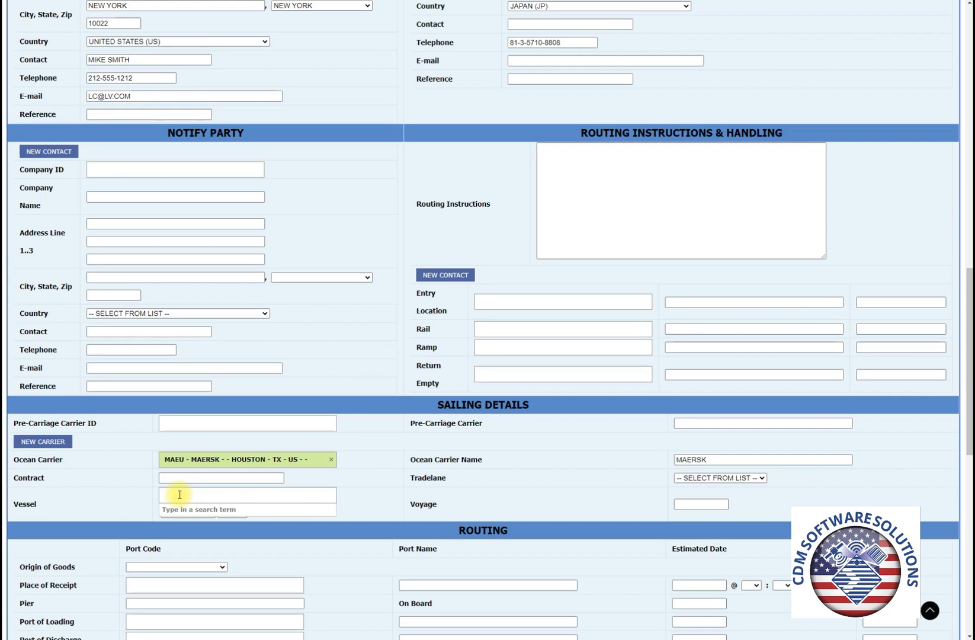
{"action": "type", "text": "gerd"}
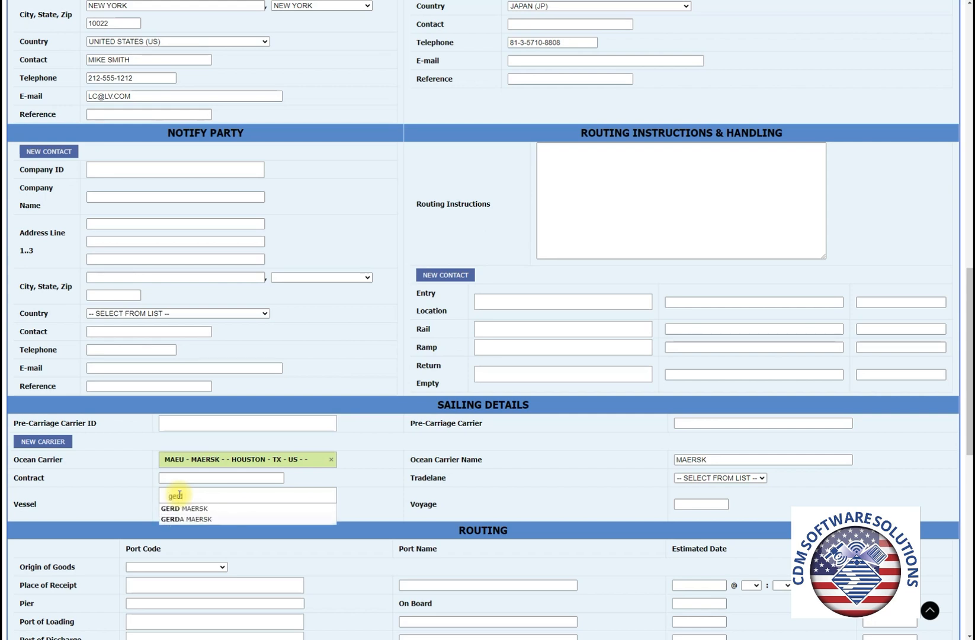
{"action": "key", "text": "Down"}
{"action": "key", "text": "Return"}
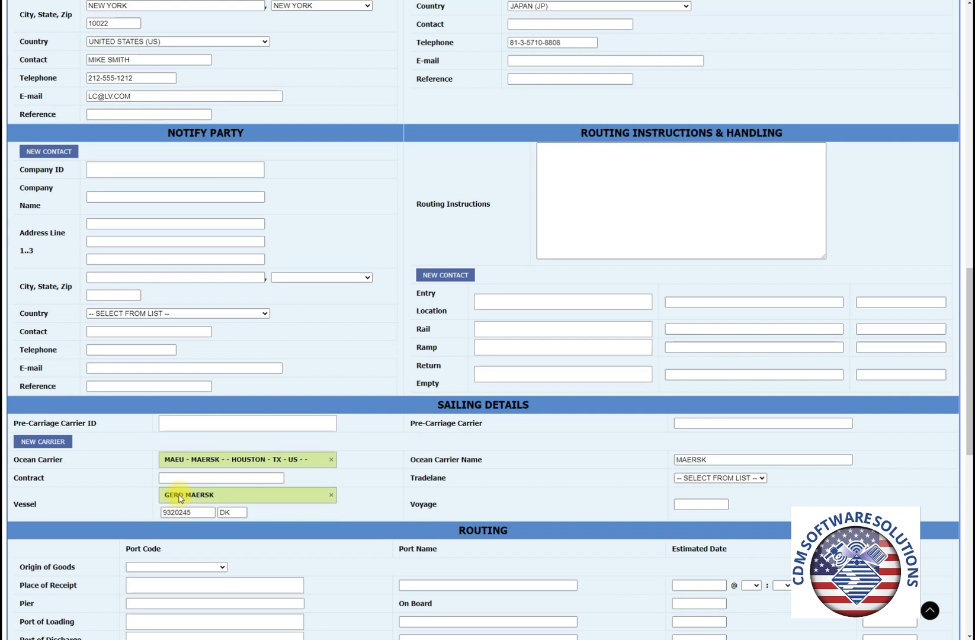
{"action": "key", "text": "Tab"}
{"action": "key", "text": "Tab"}
{"action": "key", "text": "Tab"}
{"action": "key", "text": "Tab"}
- Set the place of receipt in the routing section to USOAK (Oakland, CA)
{"action": "scroll", "coordinate": [152, 475], "scroll_direction": "down", "scroll_amount": 2}
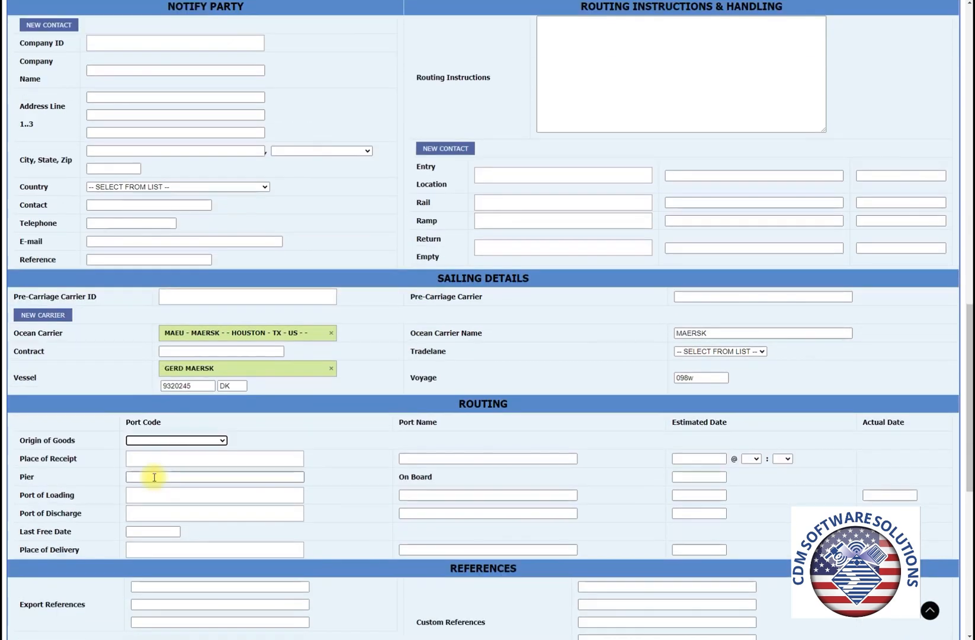
{"action": "left_click", "coordinate": [161, 460]}
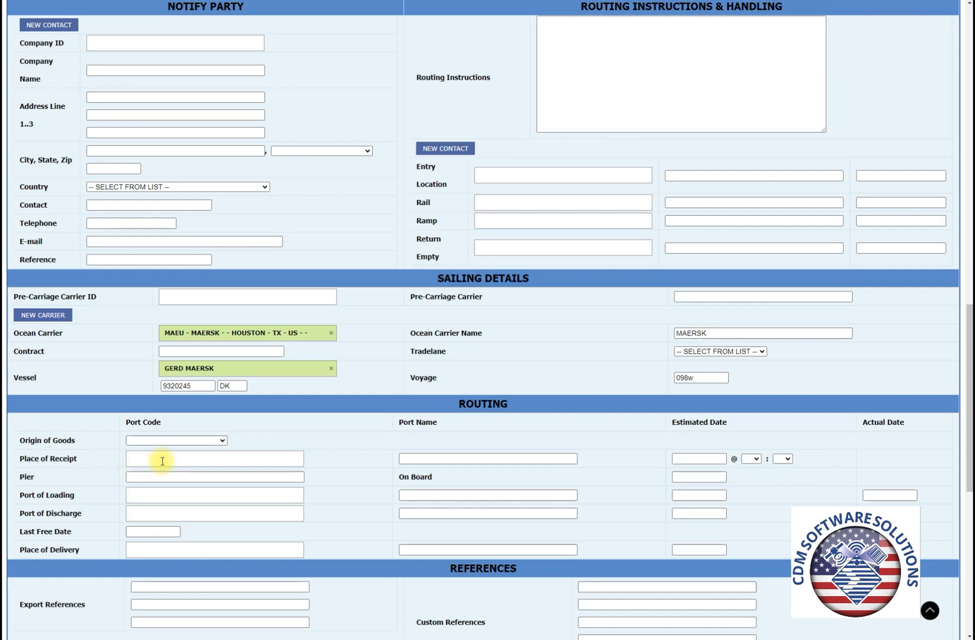
{"action": "type", "text": "usoak"}
{"action": "left_click", "coordinate": [159, 472]}
- Set the port of loading to USOAK (Oakland, CA) with an estimated date of 07/31/2023
{"action": "left_click", "coordinate": [145, 495]}
{"action": "type", "text": "us"}
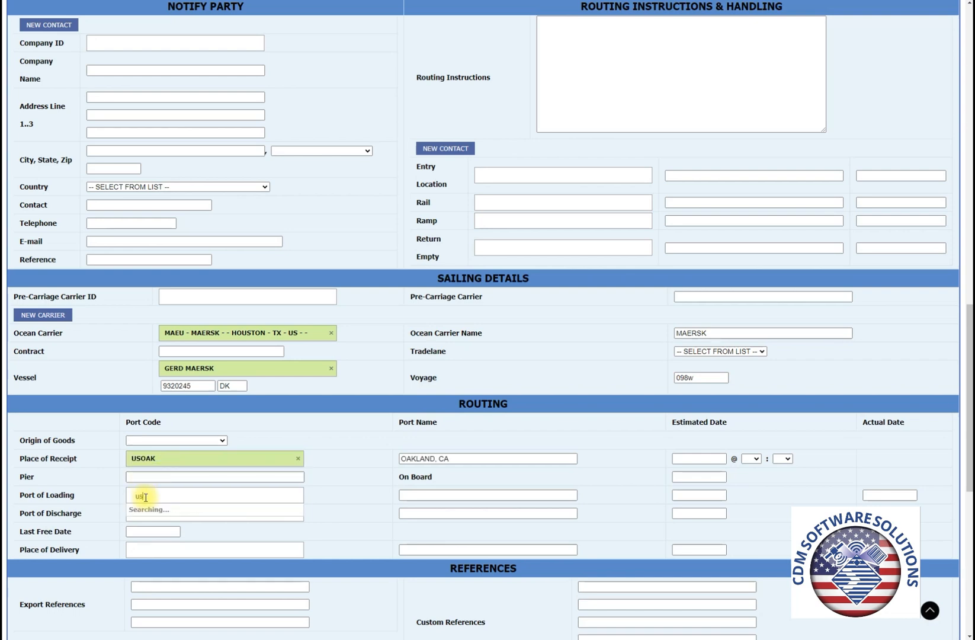
{"action": "key", "text": "BackSpace"}
{"action": "key", "text": "BackSpace"}
{"action": "key", "text": "BackSpace"}
{"action": "key", "text": "BackSpace"}
{"action": "key", "text": "BackSpace"}
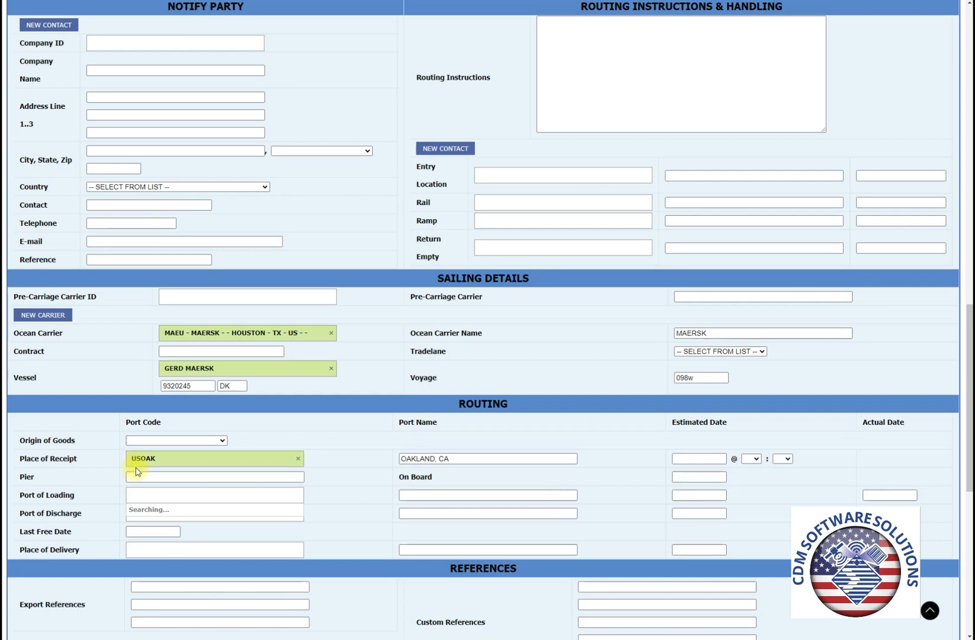
{"action": "type", "text": "uso"}
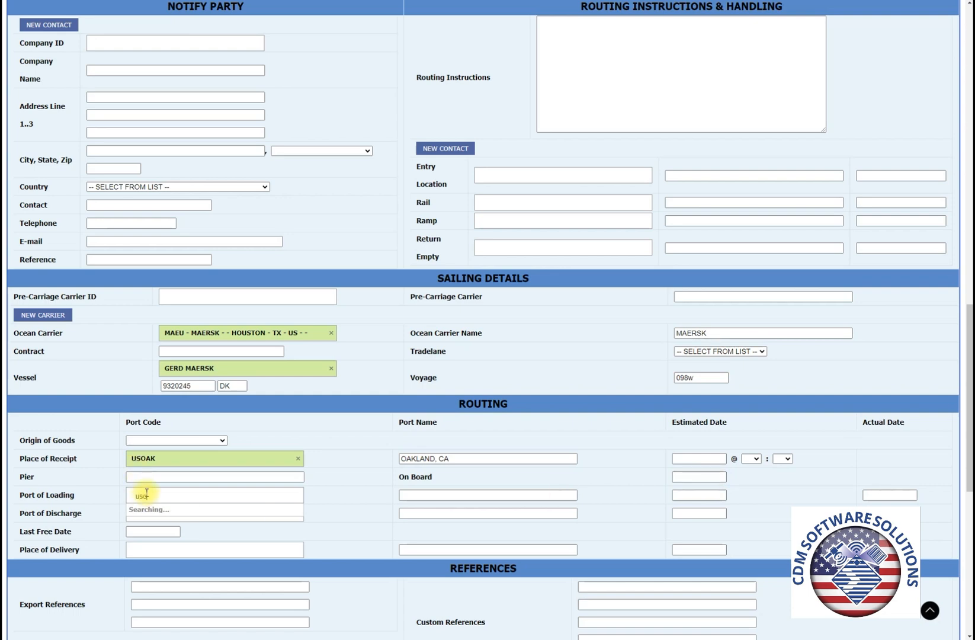
{"action": "type", "text": "ak"}
{"action": "key", "text": "Return"}
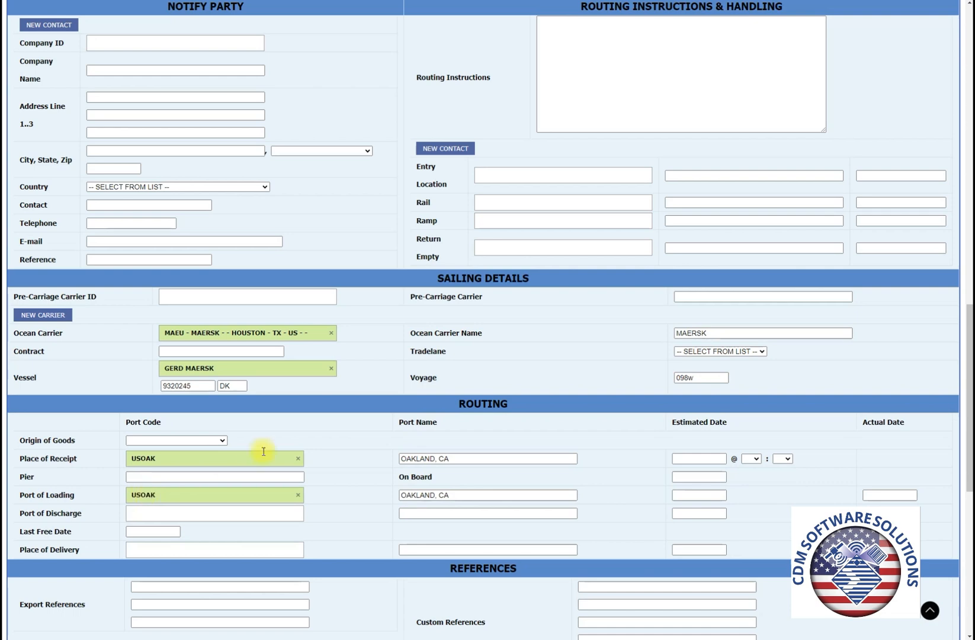
{"action": "left_click", "coordinate": [684, 493]}
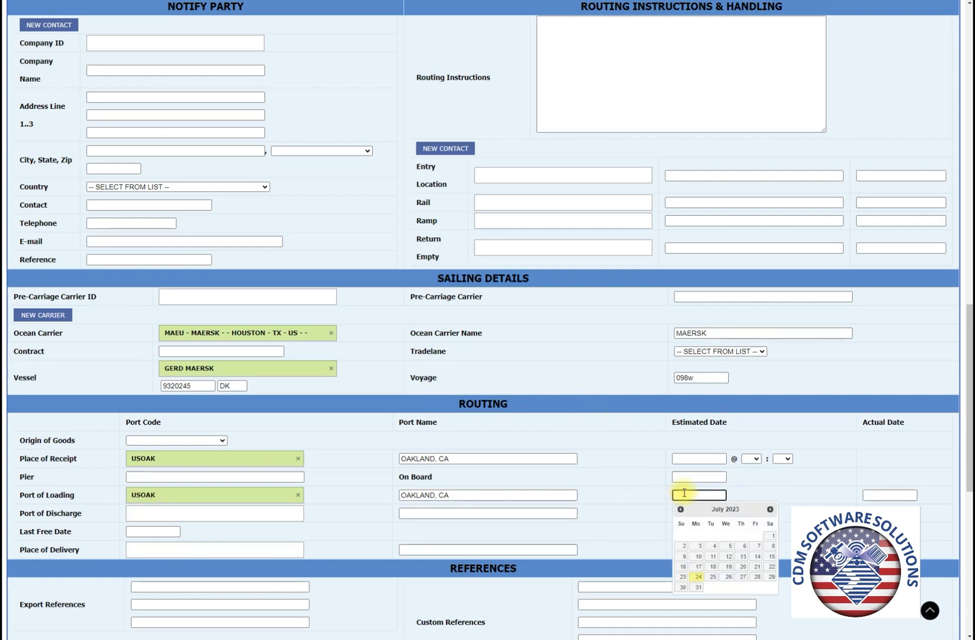
{"action": "type", "text": "07/31/2023"}
{"action": "key", "text": "Tab"}
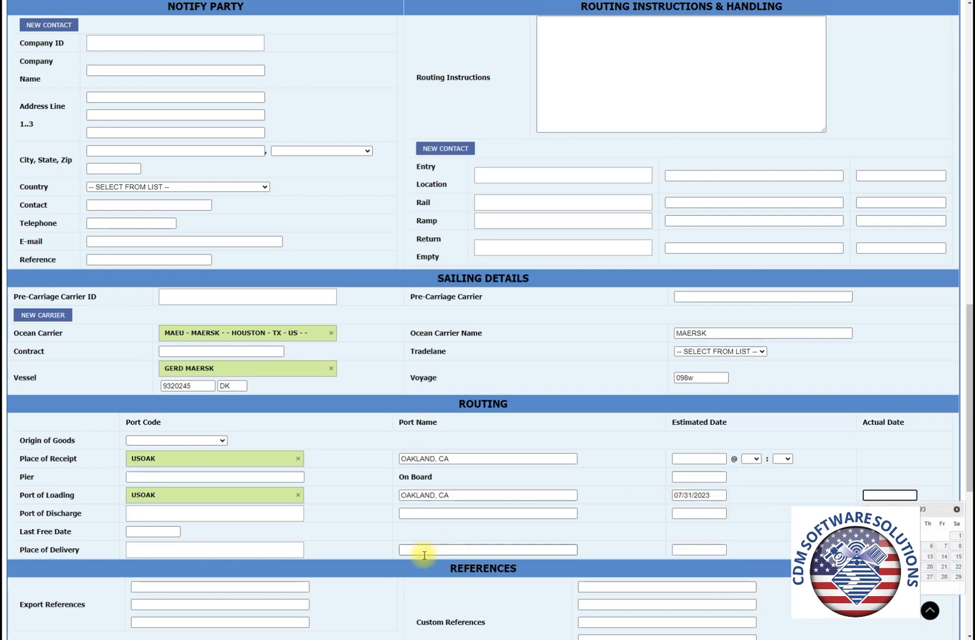
- Set the port of discharge to JPTYO (Tokyo) with an estimated date of 08/08/2023
{"action": "left_click", "coordinate": [164, 515]}
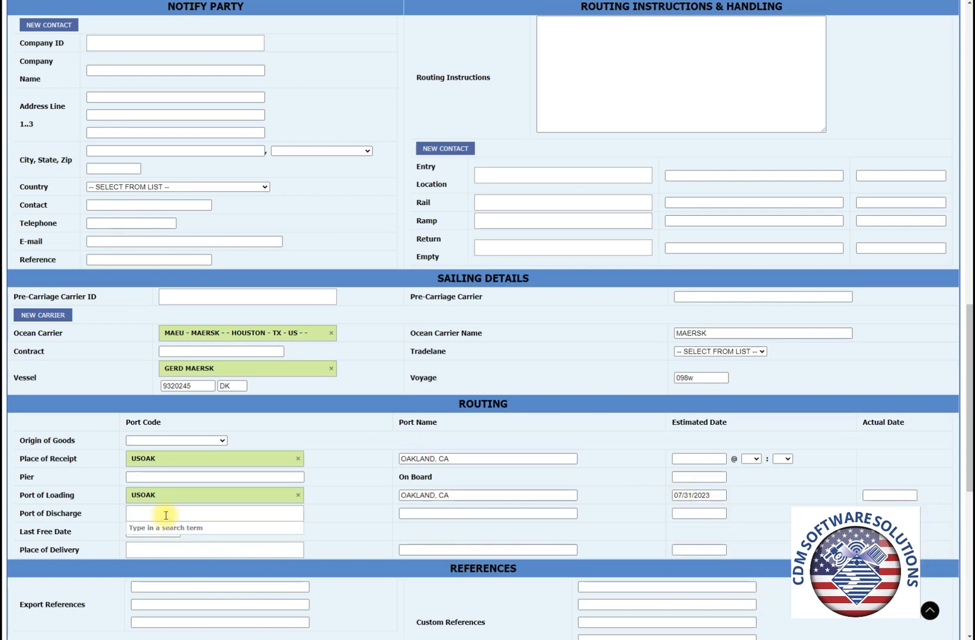
{"action": "type", "text": "jptyo"}
{"action": "key", "text": "Return"}
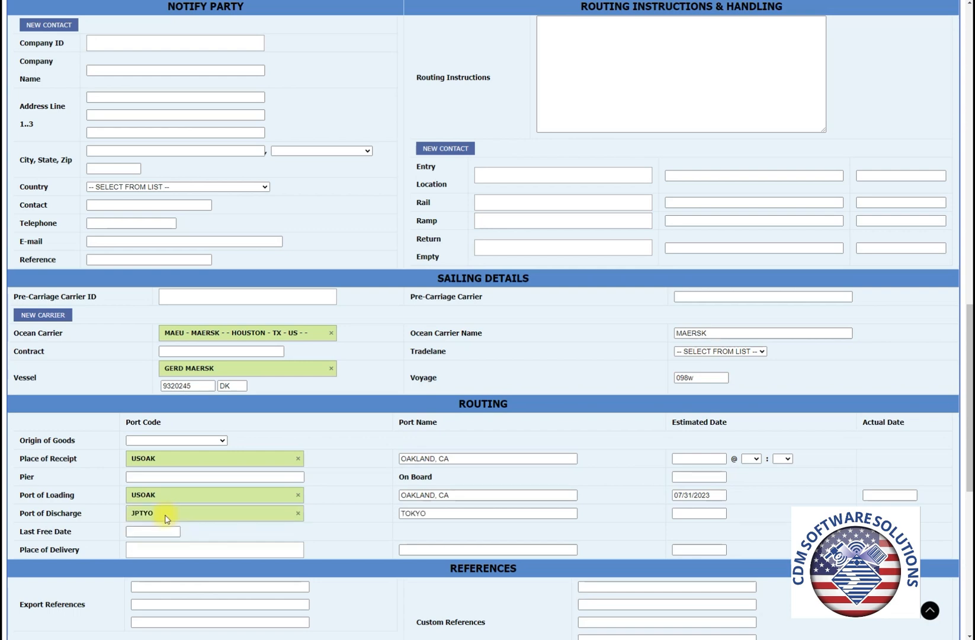
{"action": "left_click", "coordinate": [690, 514]}
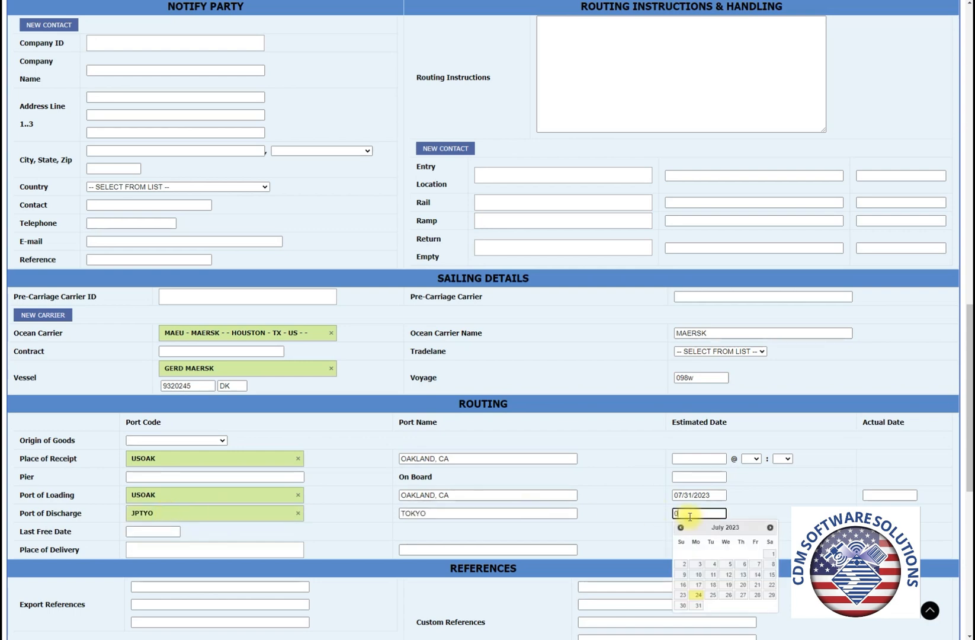
{"action": "type", "text": "08/08/2023"}
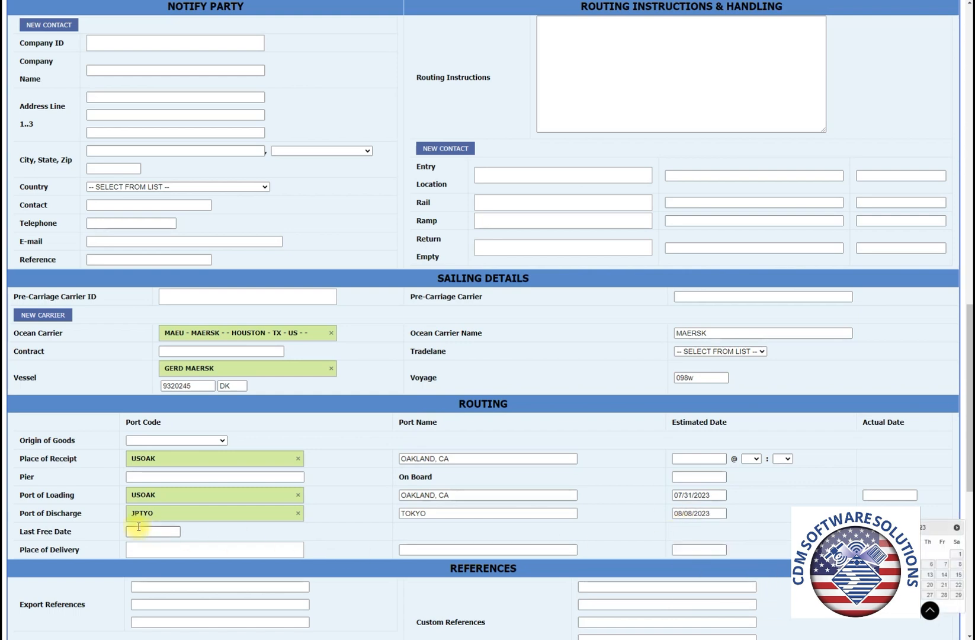
- Set the place of delivery to JPTYO (Tokyo)
{"action": "left_click", "coordinate": [146, 548]}
{"action": "type", "text": "jp"}
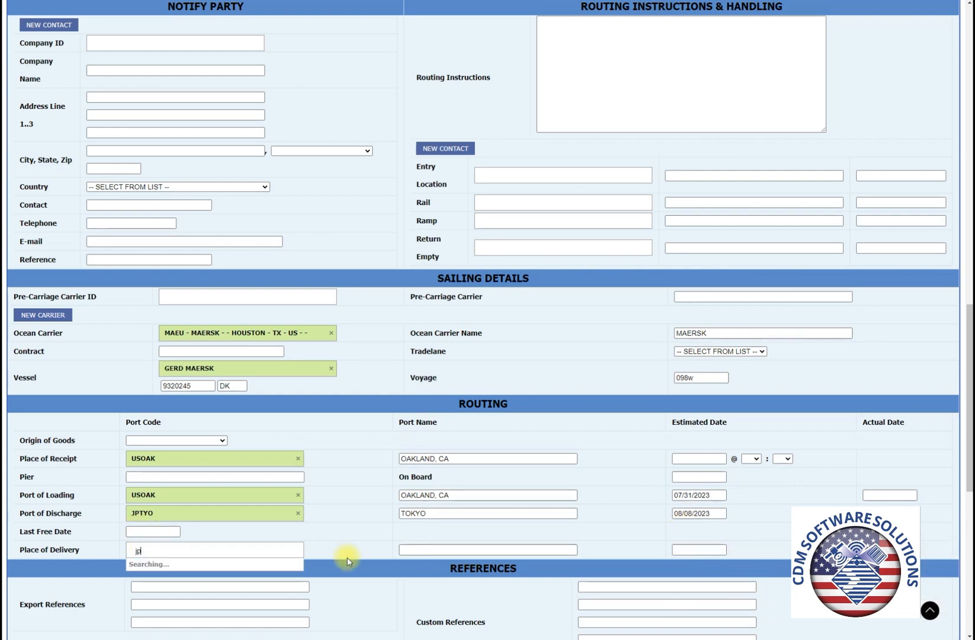
{"action": "type", "text": "tyo"}
{"action": "left_click", "coordinate": [228, 562]}
- Save the new ocean export shipment with its sailing and routing details
{"action": "scroll", "coordinate": [228, 560], "scroll_direction": "down", "scroll_amount": 1}
{"action": "scroll", "coordinate": [227, 560], "scroll_direction": "down", "scroll_amount": 10}
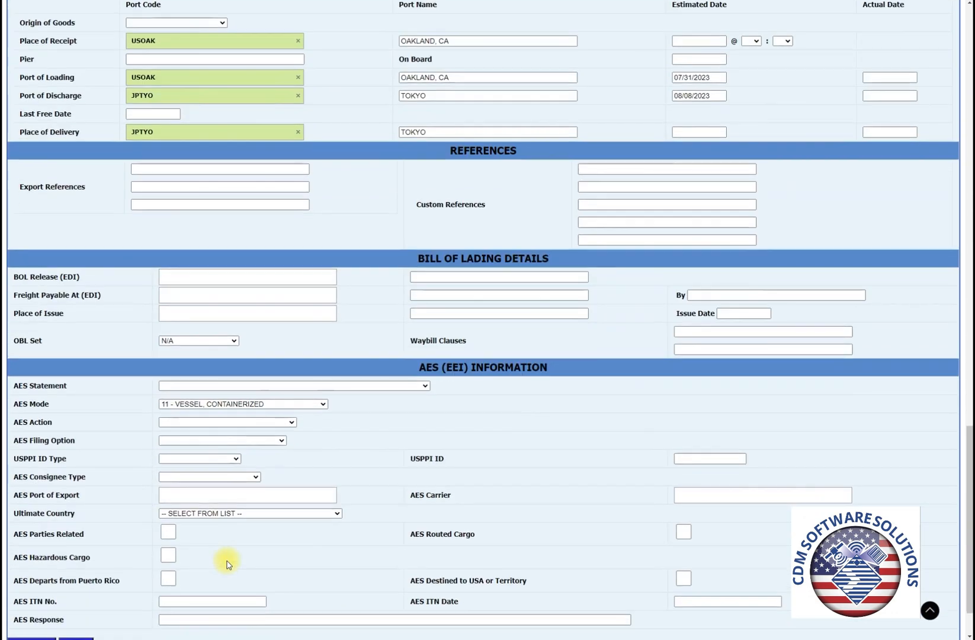
{"action": "scroll", "coordinate": [253, 552], "scroll_direction": "down", "scroll_amount": 1}
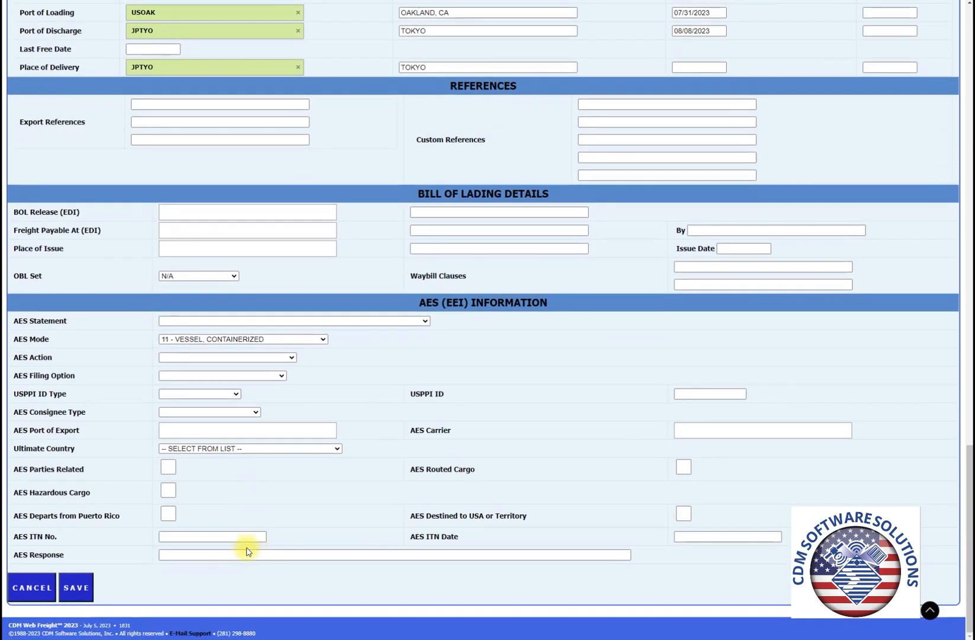
{"action": "left_click", "coordinate": [75, 589]}
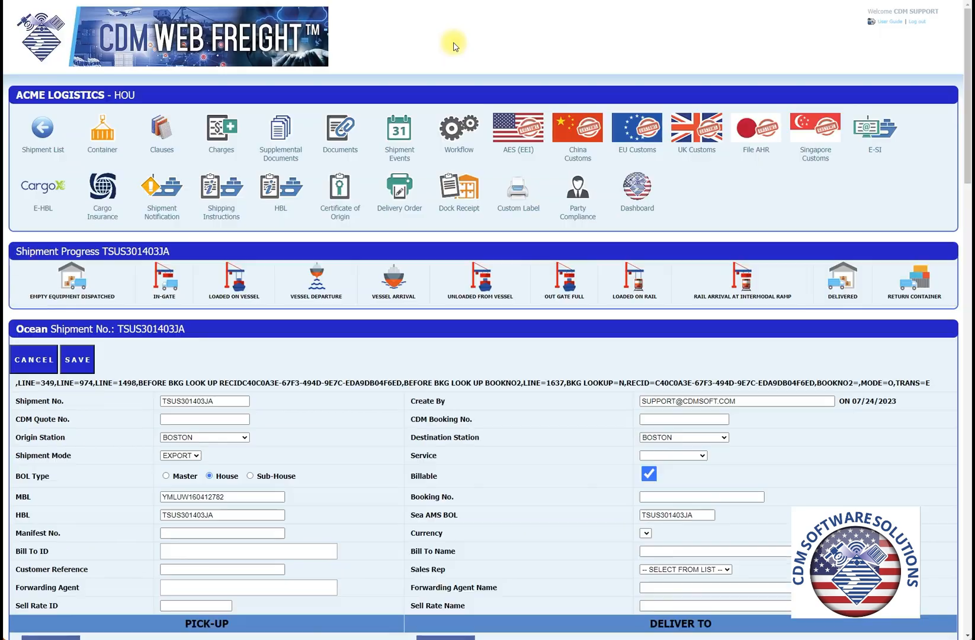
- Open the shipment's container details and enter container number SEKU9324046, size 40' STANDARD, with seal number 1 us80808
{"action": "left_click", "coordinate": [101, 150]}
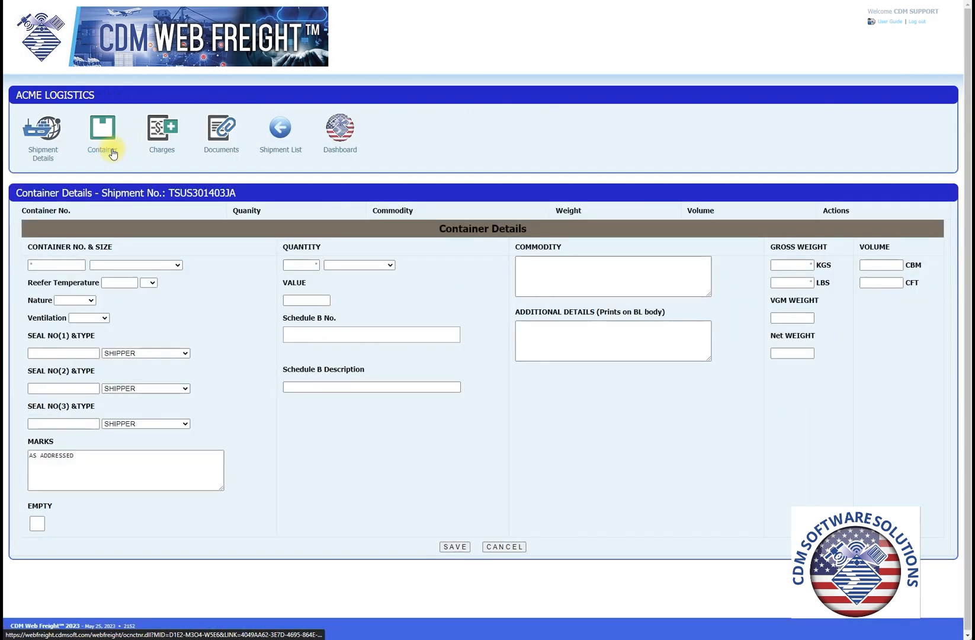
{"action": "left_click", "coordinate": [60, 265]}
{"action": "type", "text": "SEKU9324046"}
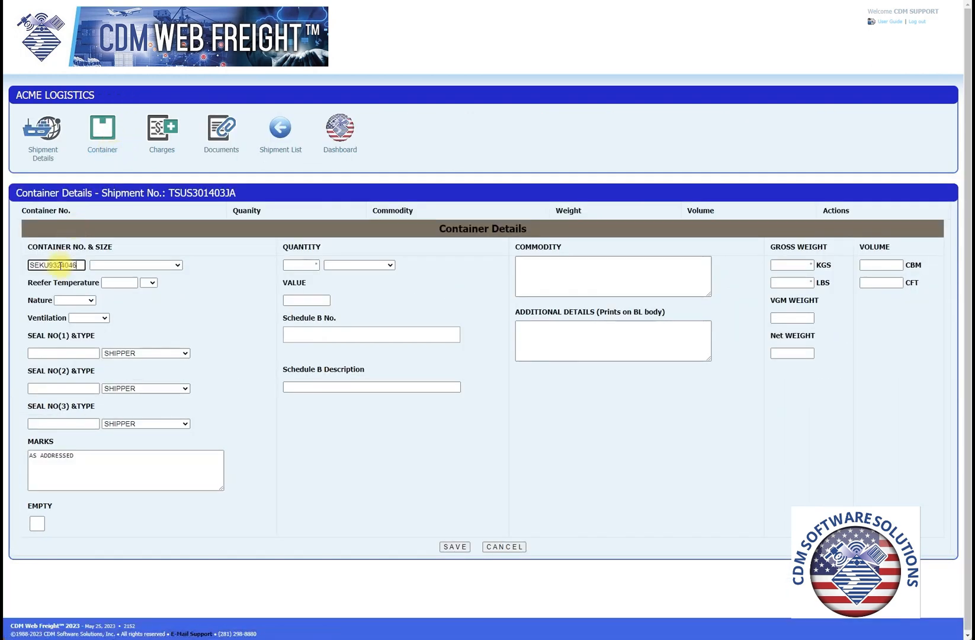
{"action": "left_click", "coordinate": [151, 265]}
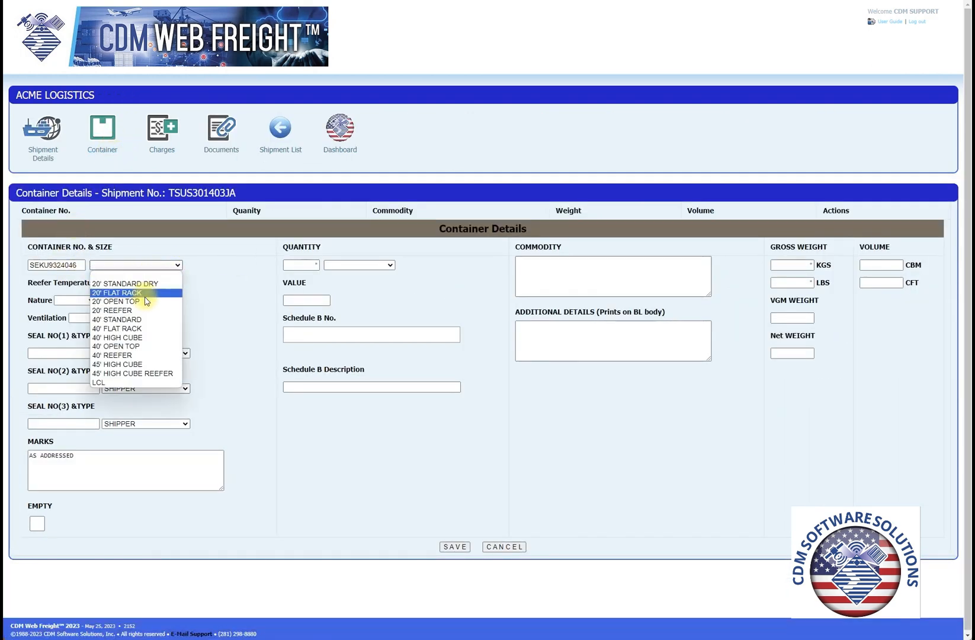
{"action": "left_click", "coordinate": [145, 320]}
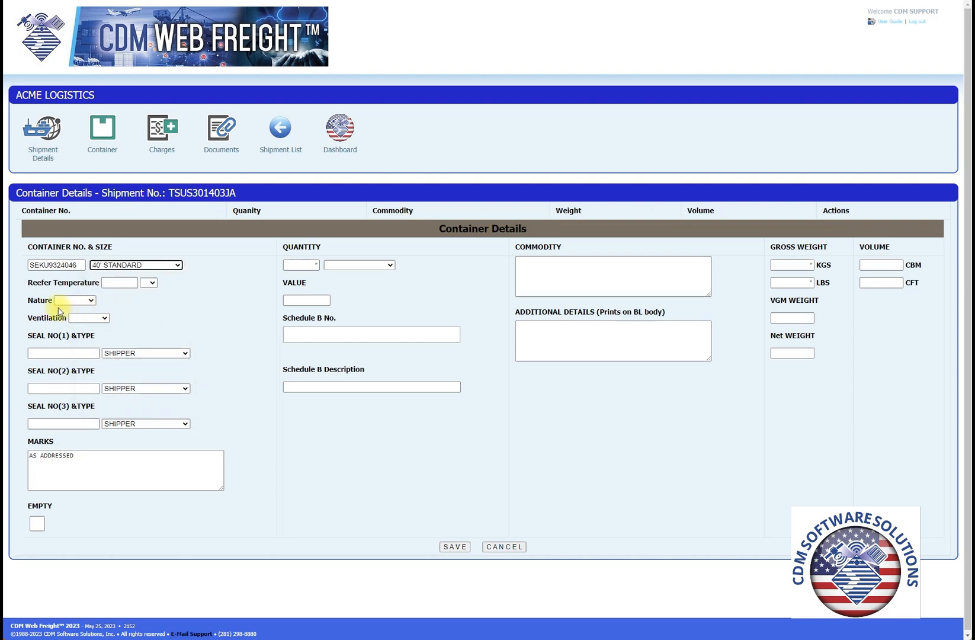
{"action": "left_click", "coordinate": [53, 354]}
{"action": "type", "text": "us80808"}
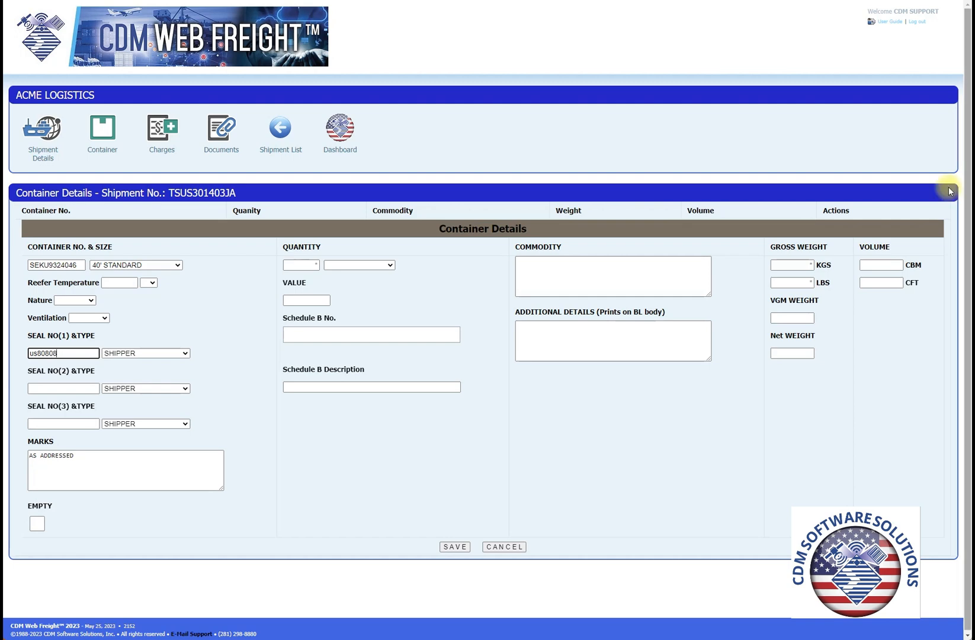
{"action": "key", "text": "Tab"}
{"action": "left_click", "coordinate": [299, 265]}
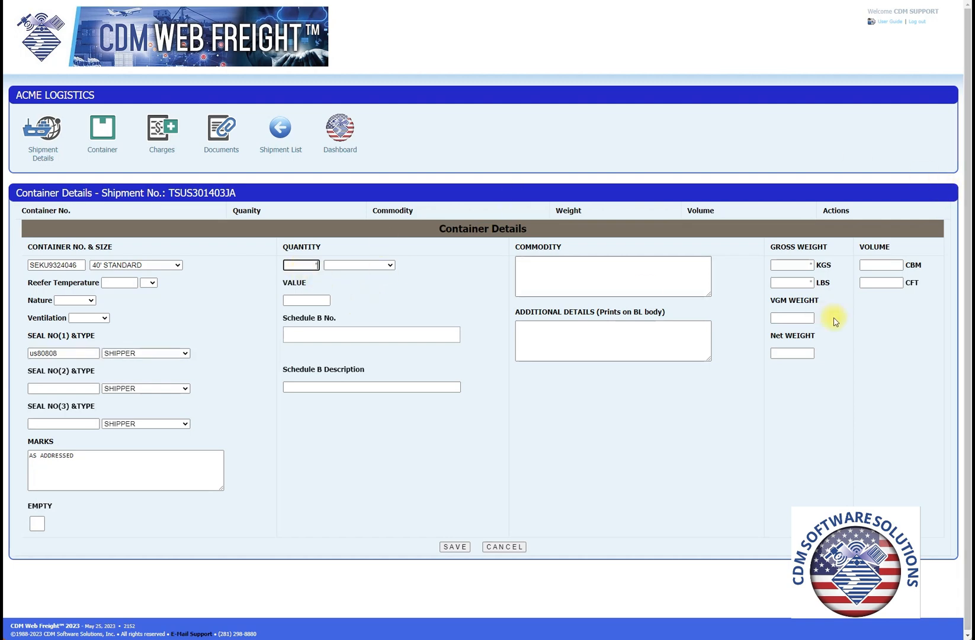
{"action": "type", "text": "1168"}
{"action": "left_click", "coordinate": [358, 266]}
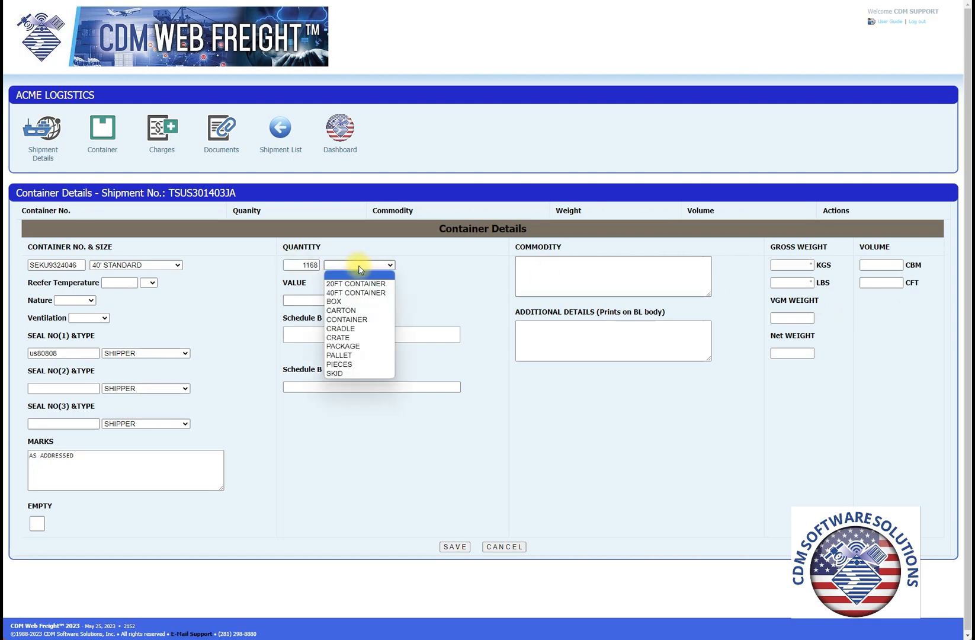
{"action": "left_click", "coordinate": [356, 310]}
{"action": "left_click", "coordinate": [308, 334]}
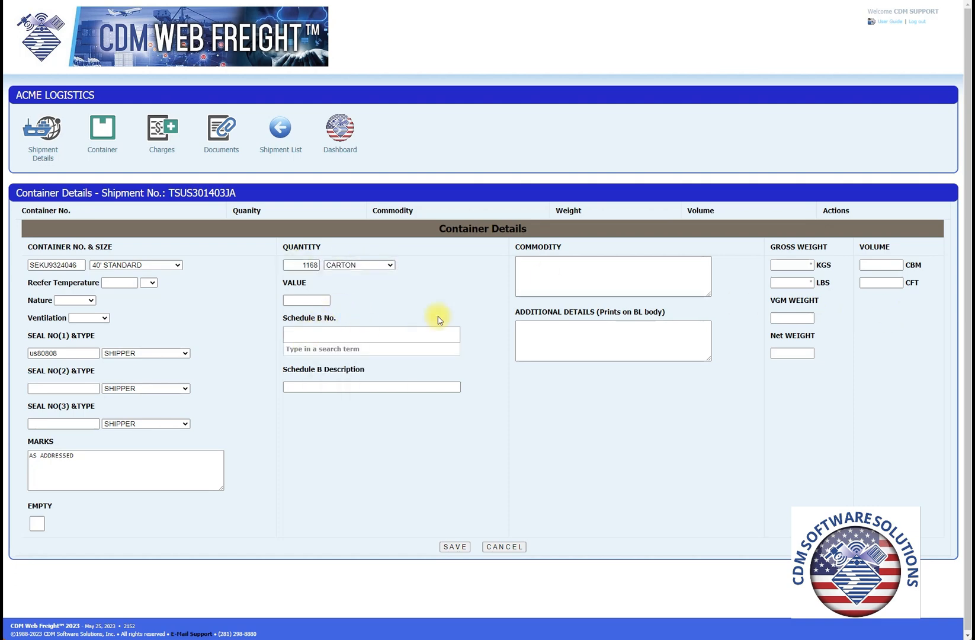
{"action": "type", "text": "2204212"}
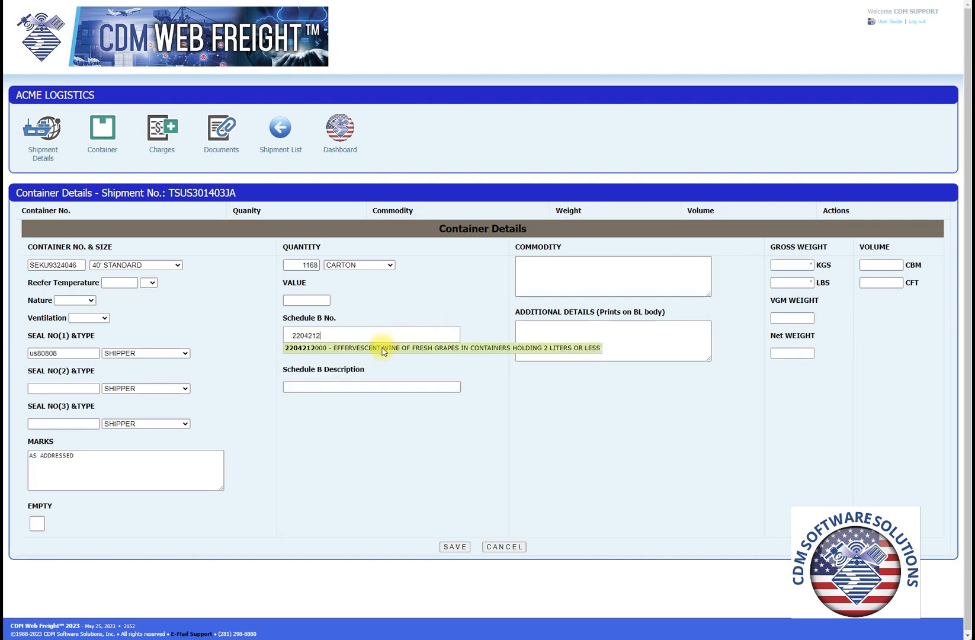
{"action": "left_click", "coordinate": [381, 348]}
- Enter the commodity "wine" with a gross weight of 18781 KGS and a volume of 37.02 CBM, and save the container
{"action": "left_click", "coordinate": [583, 284]}
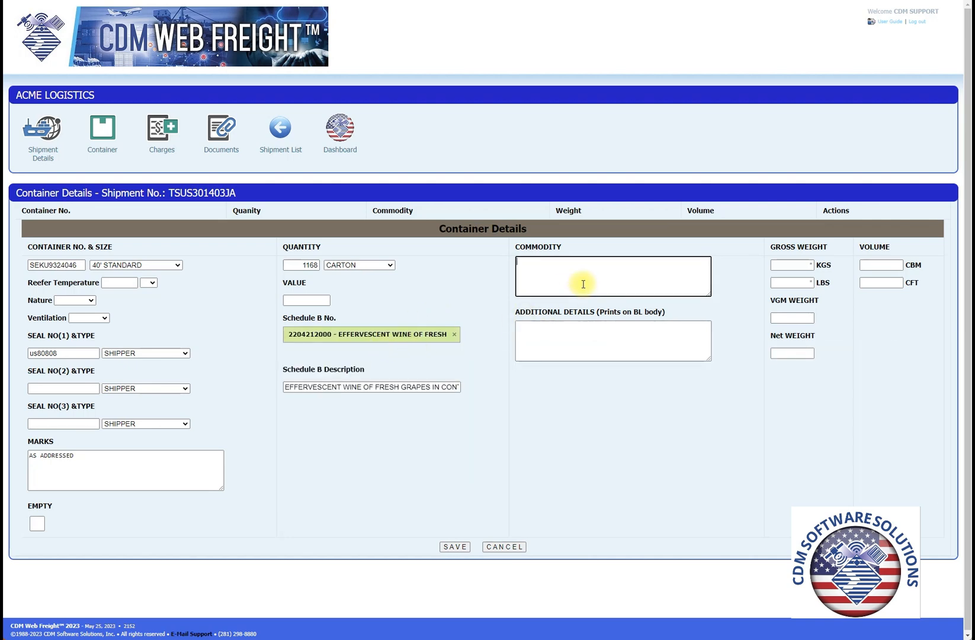
{"action": "key", "text": "Tab"}
{"action": "key", "text": "Tab"}
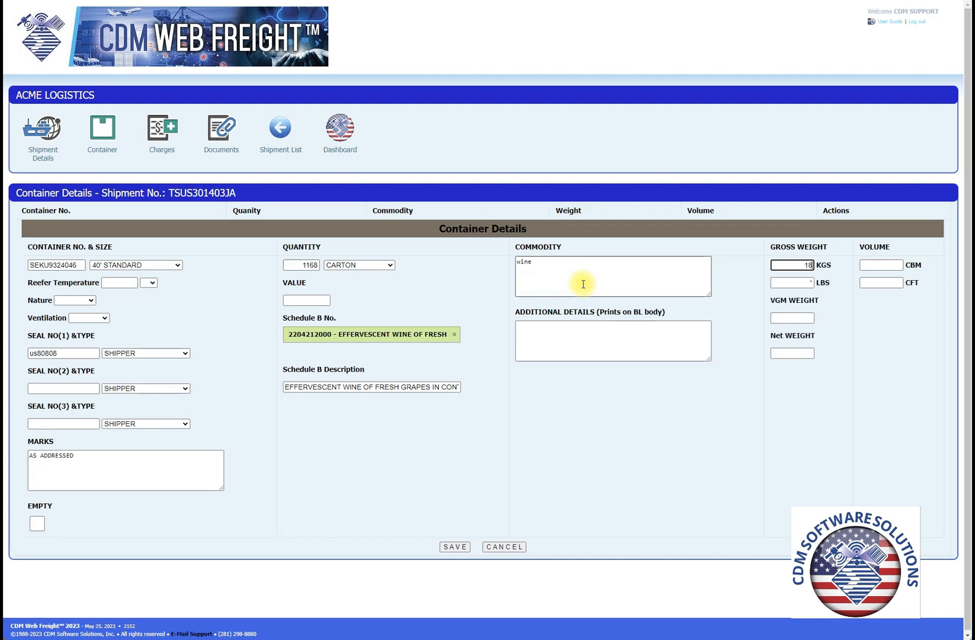
{"action": "key", "text": "Tab"}
{"action": "key", "text": "Tab"}
{"action": "key", "text": "Tab"}
{"action": "key", "text": "Tab"}
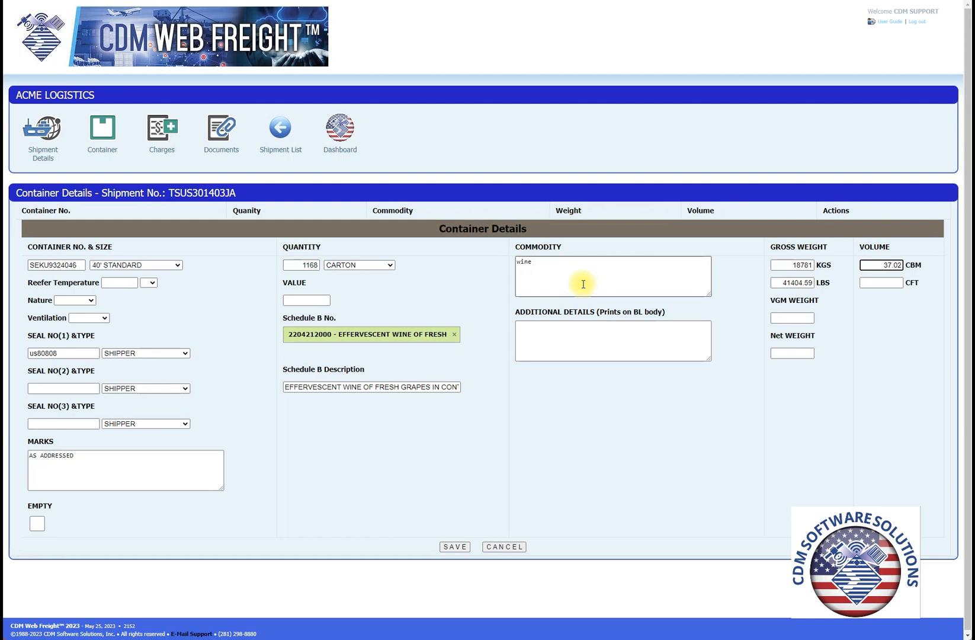
{"action": "key", "text": "Tab"}
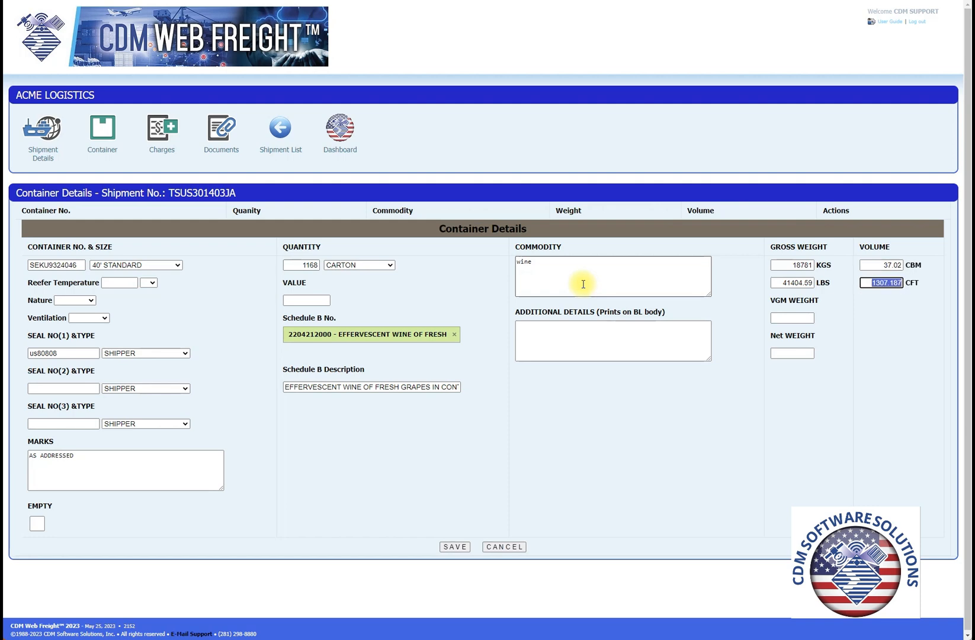
{"action": "left_click", "coordinate": [455, 547]}
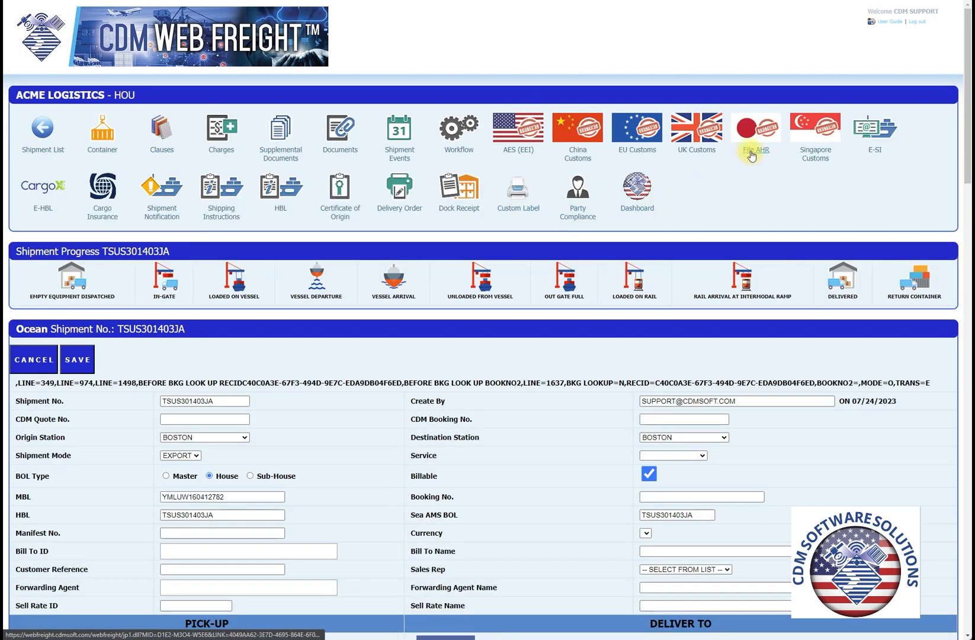
- Try to start the Japan AHR filing for the shipment and return to the shipment details for correction
{"action": "left_click", "coordinate": [751, 153]}
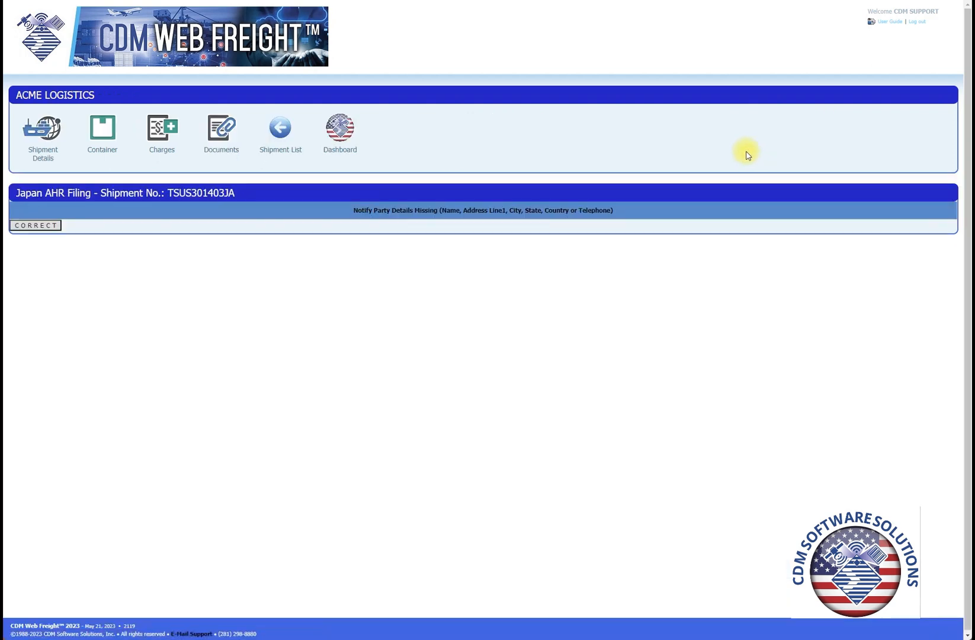
{"action": "left_click_drag", "start_coordinate": [619, 213], "coordinate": [350, 222]}
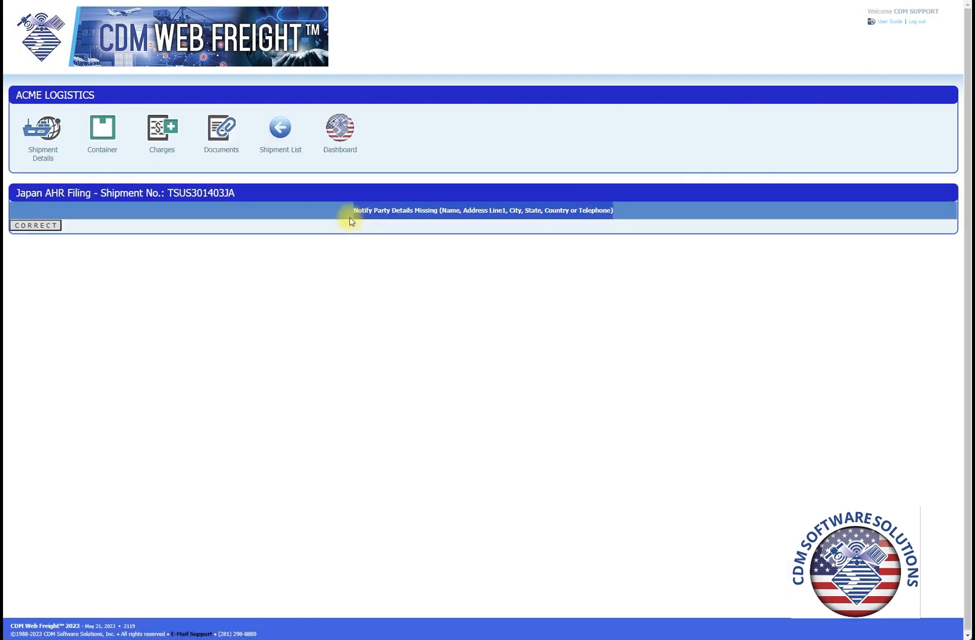
{"action": "left_click", "coordinate": [368, 216]}
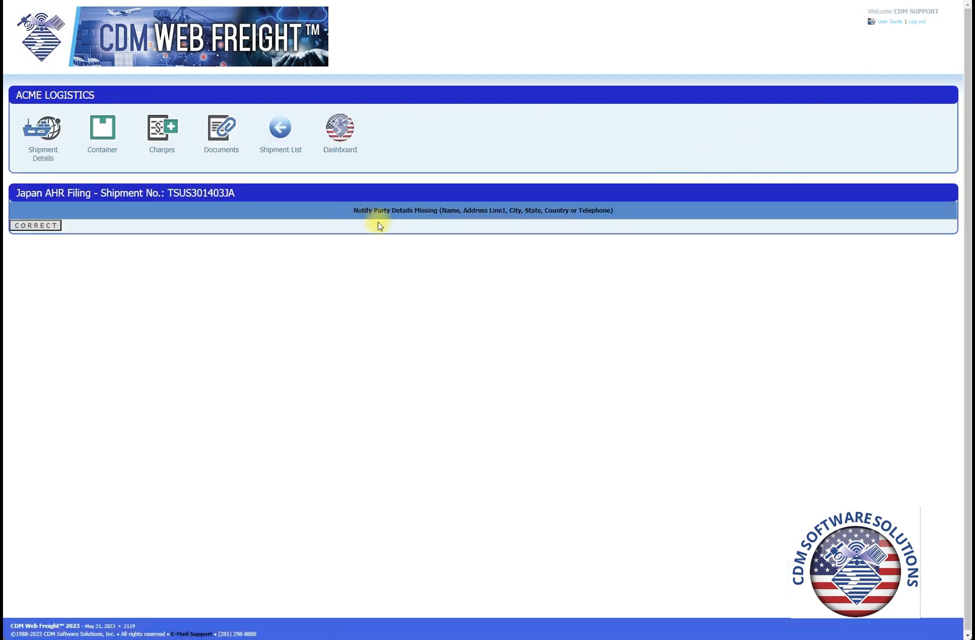
{"action": "left_click", "coordinate": [35, 226]}
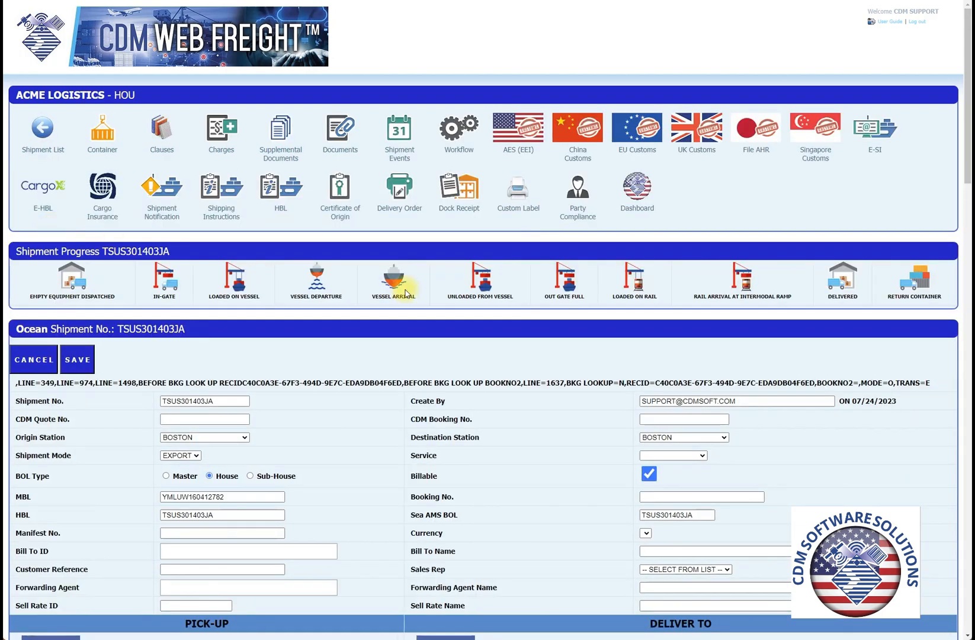
- Set the notify party to LV TOKYO (LVTOKTOKY001) and save the shipment
{"action": "scroll", "coordinate": [406, 293], "scroll_direction": "down", "scroll_amount": 3}
{"action": "scroll", "coordinate": [407, 293], "scroll_direction": "down", "scroll_amount": 9}
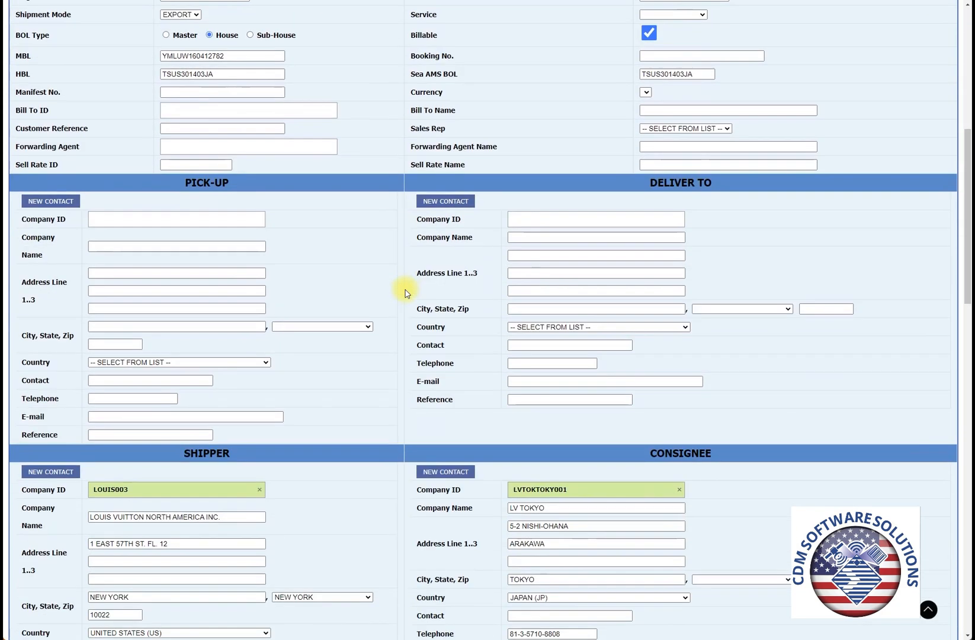
{"action": "scroll", "coordinate": [406, 293], "scroll_direction": "down", "scroll_amount": 3}
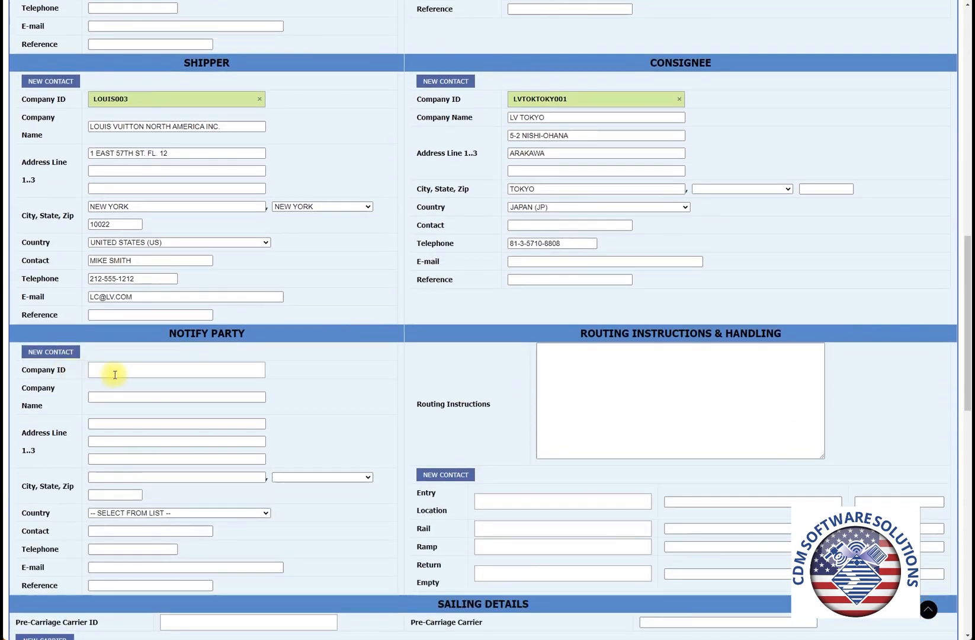
{"action": "left_click", "coordinate": [100, 372]}
{"action": "type", "text": "lv"}
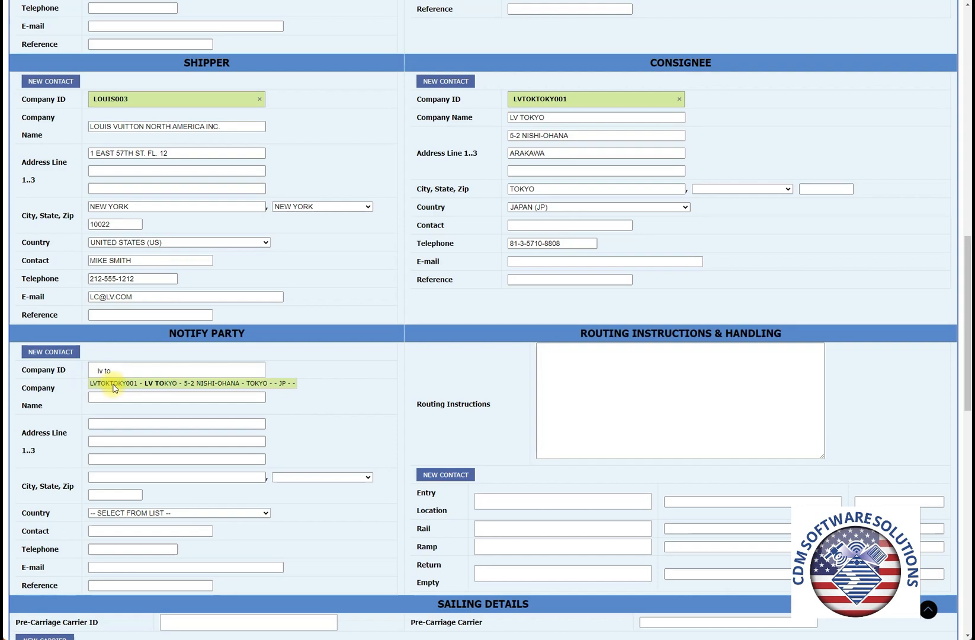
{"action": "type", "text": " to"}
{"action": "left_click", "coordinate": [113, 385]}
{"action": "scroll", "coordinate": [115, 388], "scroll_direction": "down", "scroll_amount": 7}
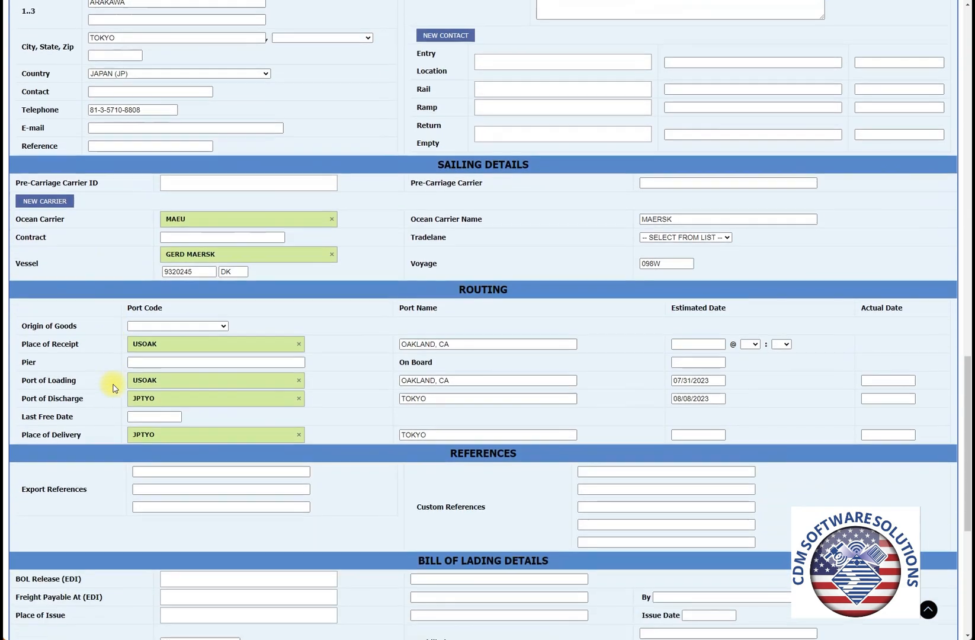
{"action": "scroll", "coordinate": [114, 385], "scroll_direction": "down", "scroll_amount": 6}
{"action": "left_click", "coordinate": [86, 588]}
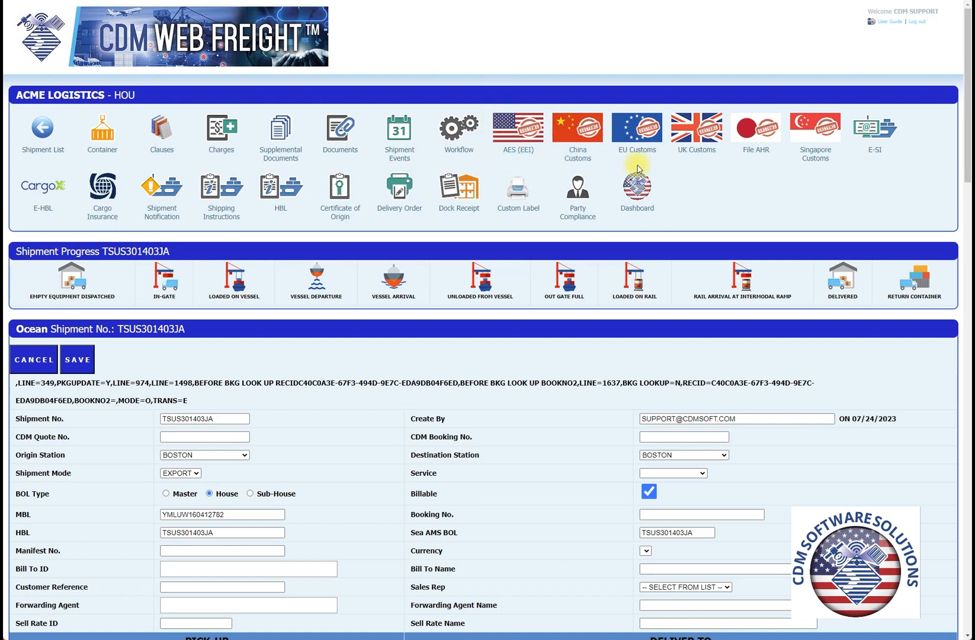
- Transmit the shipment's Japan AHR filing as an ORIGINAL transaction, without late filing or sending as original to Japan Customs
{"action": "left_click", "coordinate": [754, 155]}
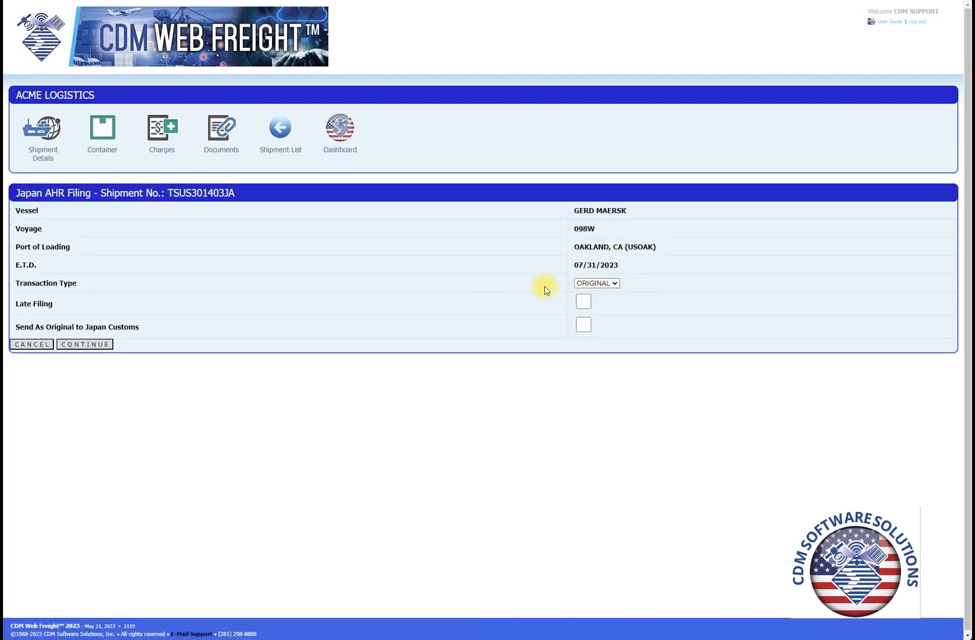
{"action": "left_click_drag", "start_coordinate": [78, 283], "coordinate": [15, 284]}
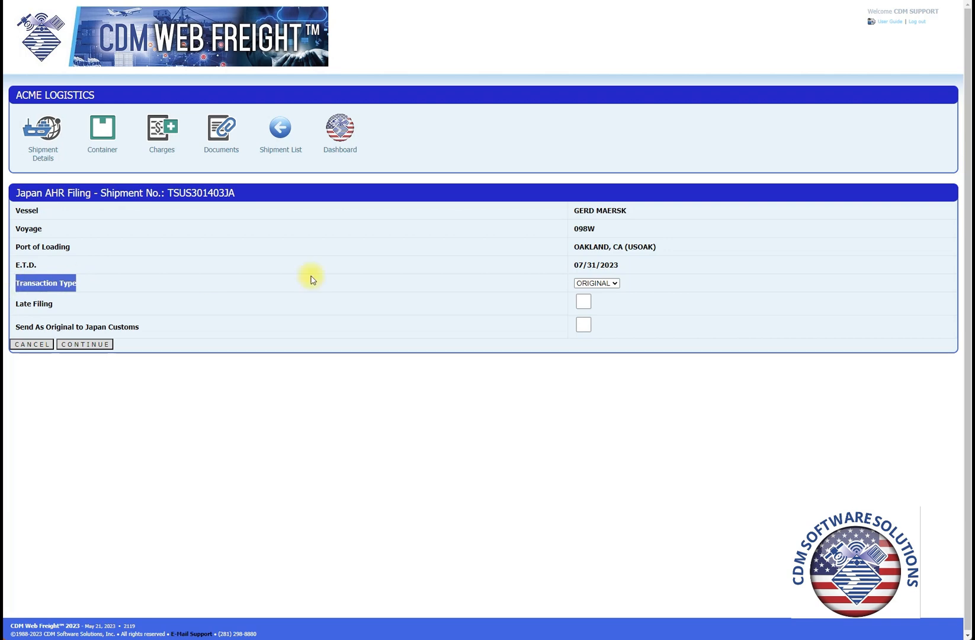
{"action": "left_click", "coordinate": [428, 271]}
{"action": "left_click", "coordinate": [607, 284]}
{"action": "left_click", "coordinate": [607, 285]}
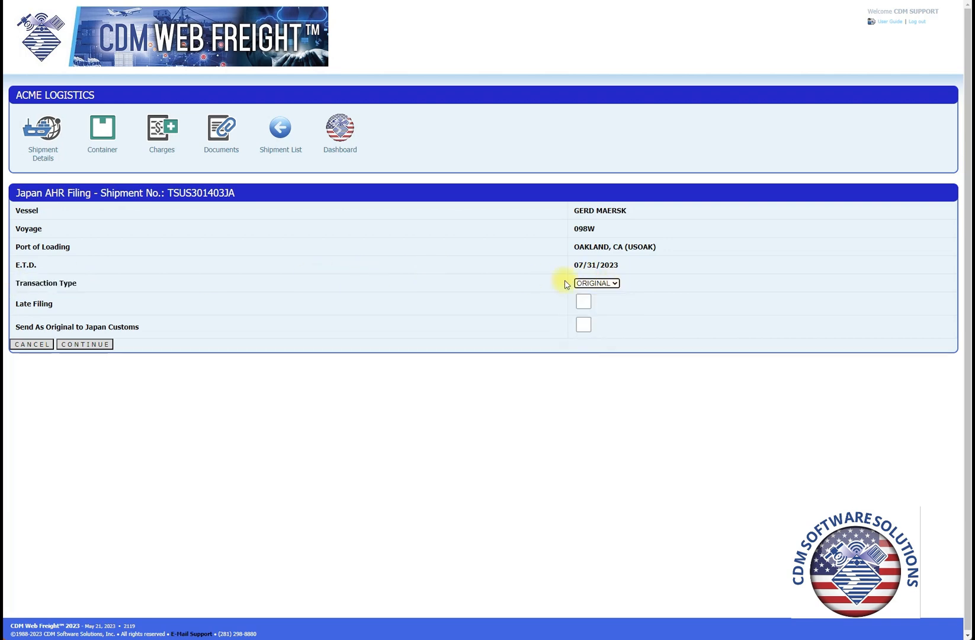
{"action": "left_click_drag", "start_coordinate": [67, 305], "coordinate": [22, 305]}
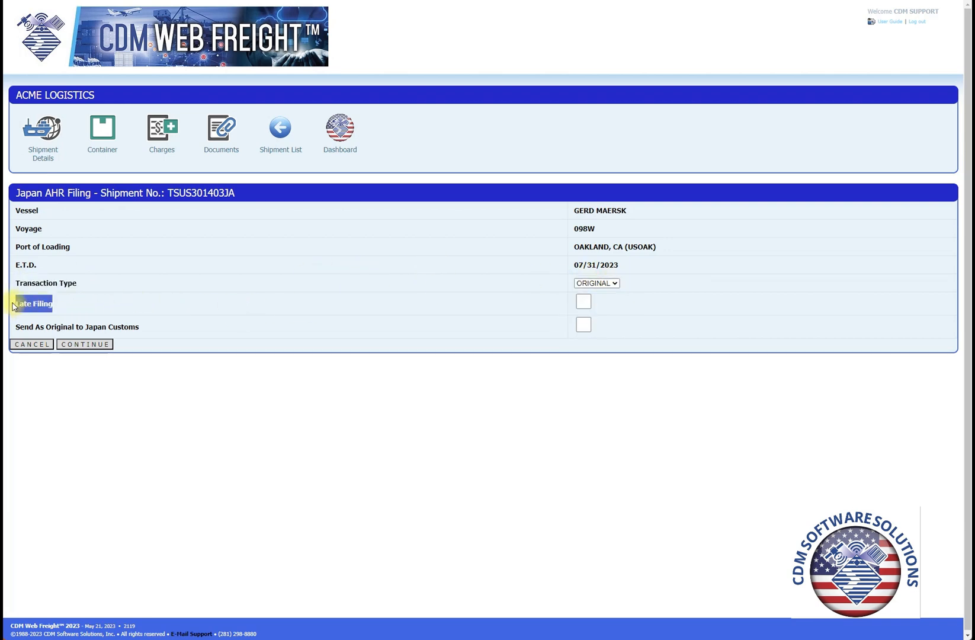
{"action": "left_click", "coordinate": [182, 326]}
{"action": "left_click_drag", "start_coordinate": [167, 335], "coordinate": [12, 327]}
{"action": "left_click", "coordinate": [212, 314]}
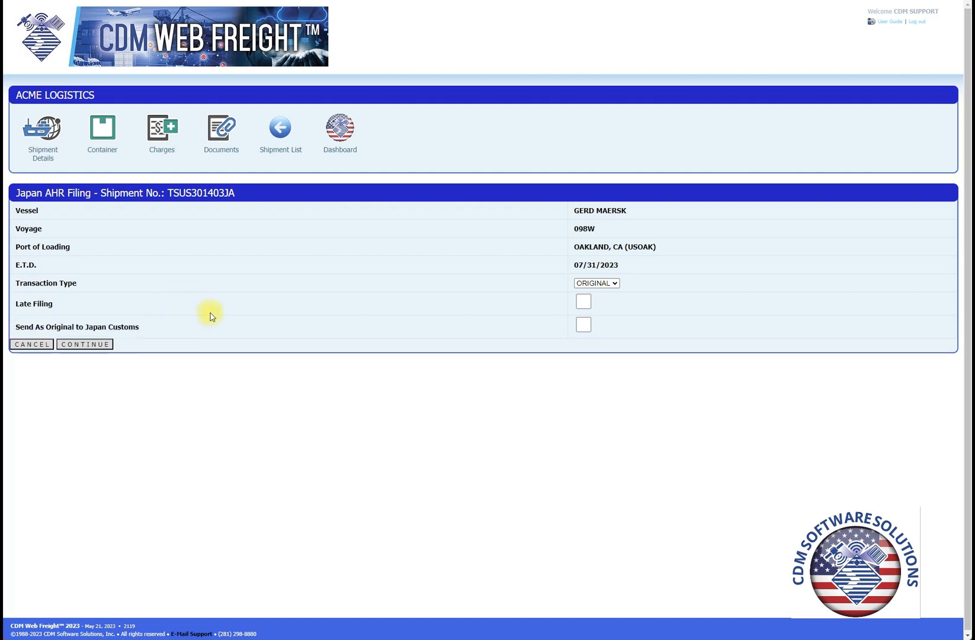
{"action": "left_click", "coordinate": [104, 345]}
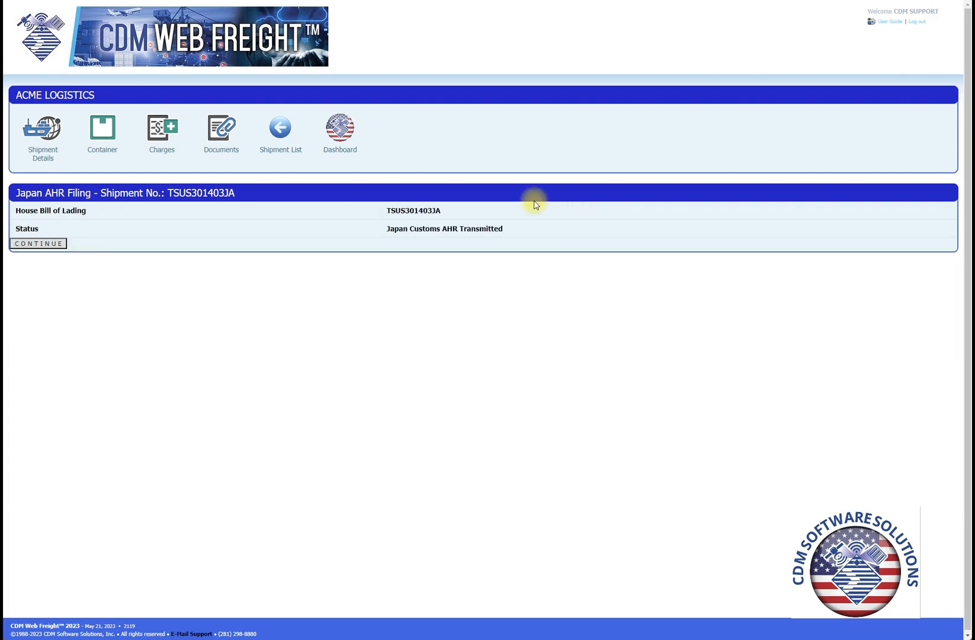